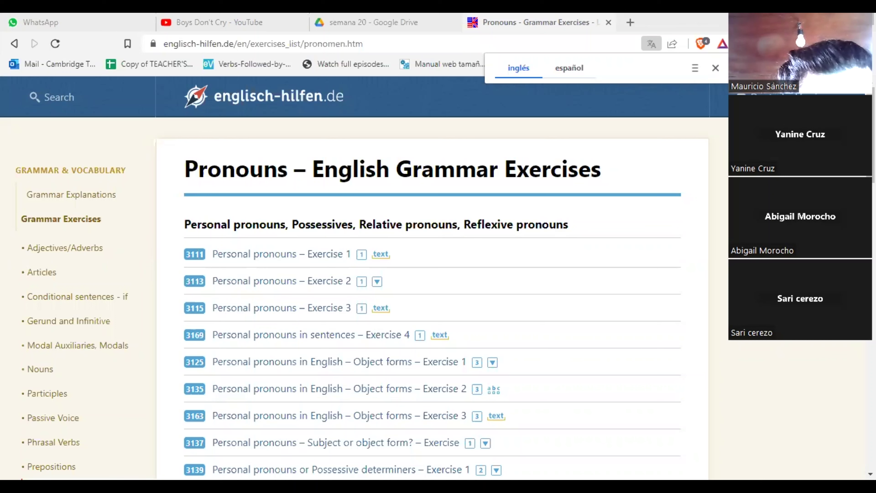
Step: Open "Personal pronouns – Exercise 1" and fill the gap in sentence 1 with "he"
left_click(330, 257)
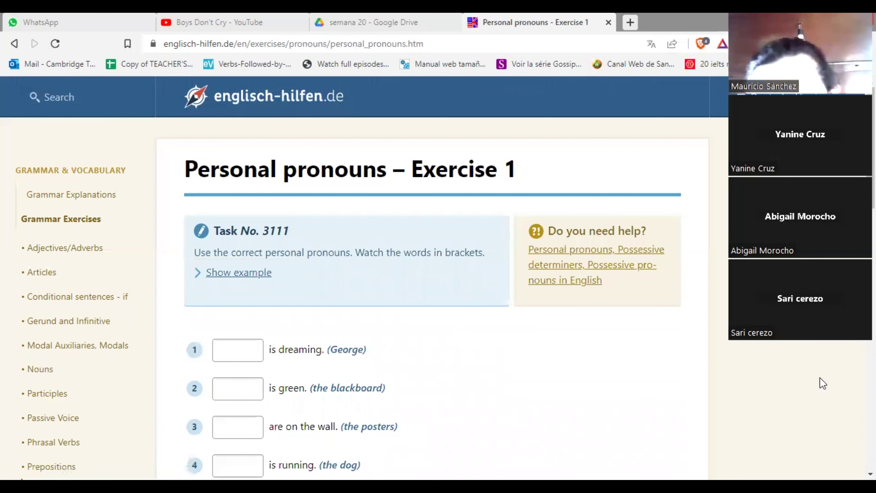
scroll(362, 276, "down", 3)
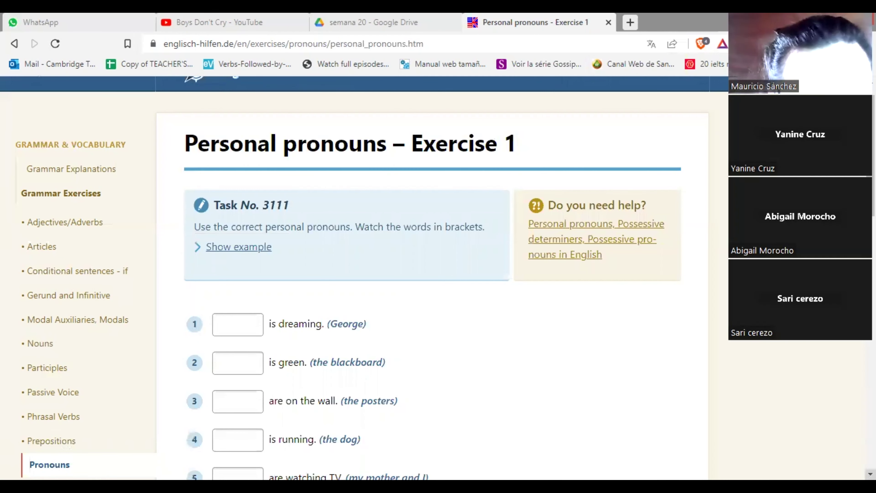
scroll(431, 276, "down", 1)
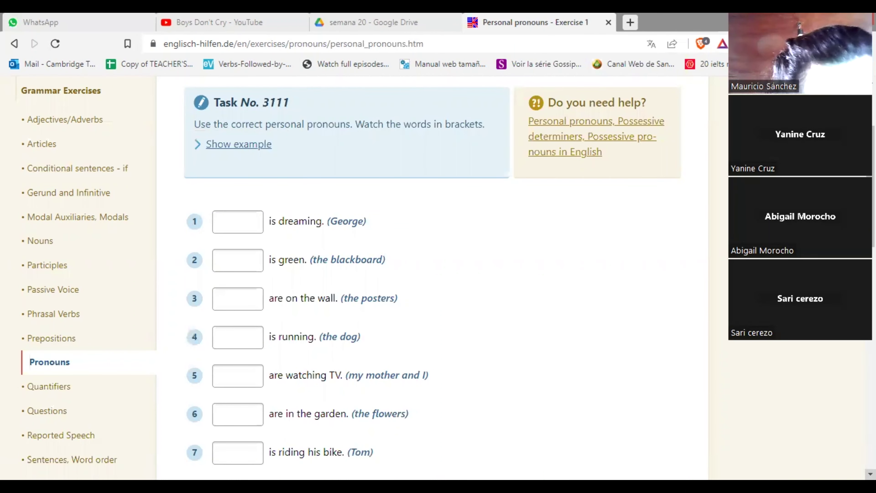
left_click(238, 253)
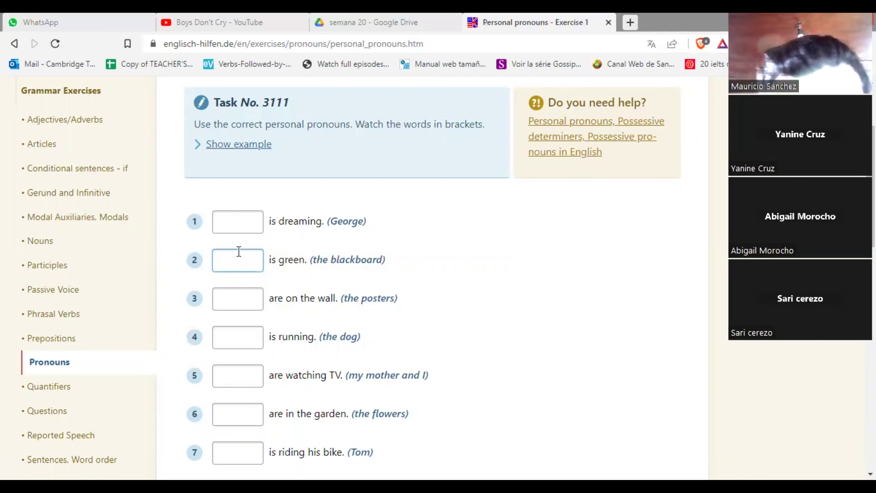
left_click(242, 228)
type("he")
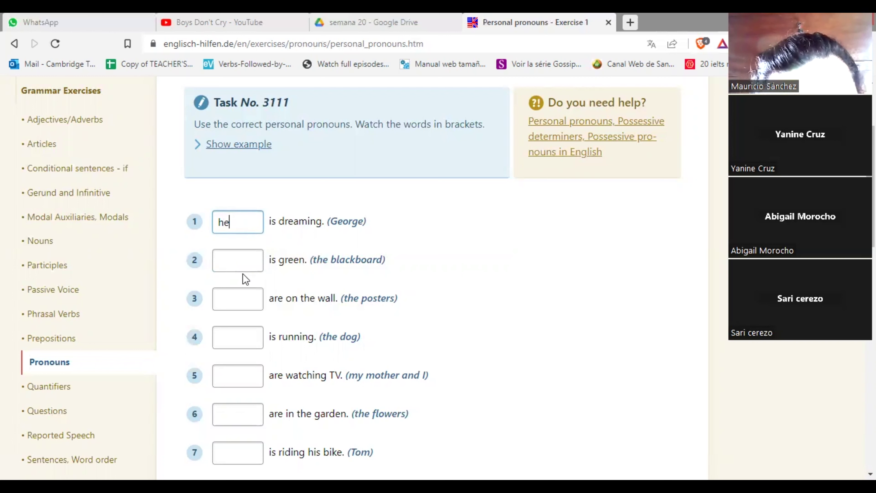
Step: Fill the gap in sentence 2 with "it" and the gap in sentence 3 with "they"
left_click(244, 266)
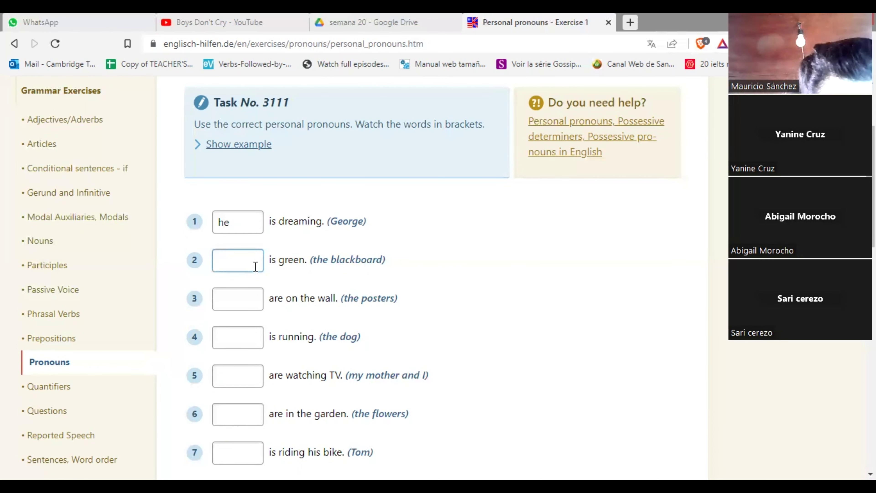
type("it")
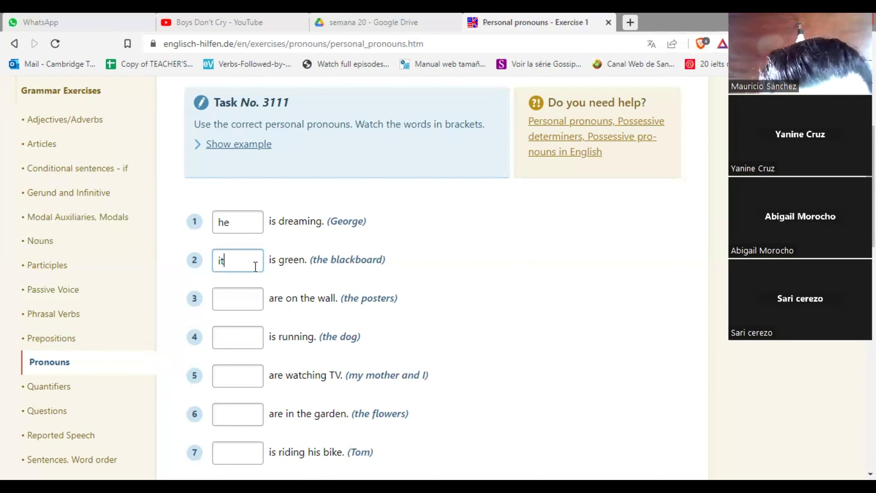
left_click(252, 299)
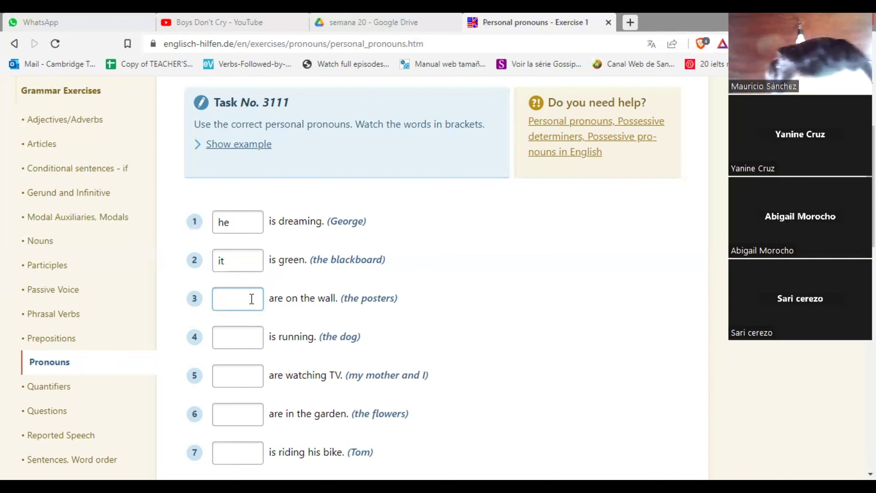
type("t")
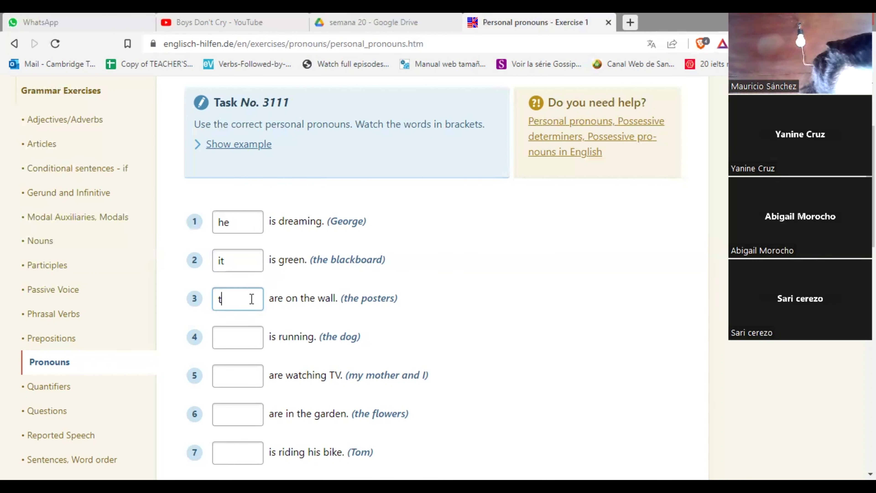
type("hey")
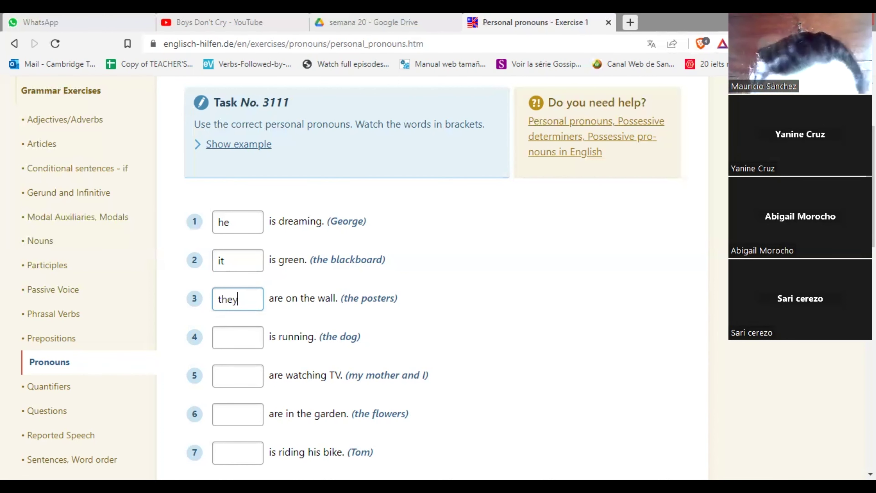
Step: Answer sentence 4 about the dog with "it" and sentence 5 about watching TV with "we"
scroll(431, 276, "down", 2)
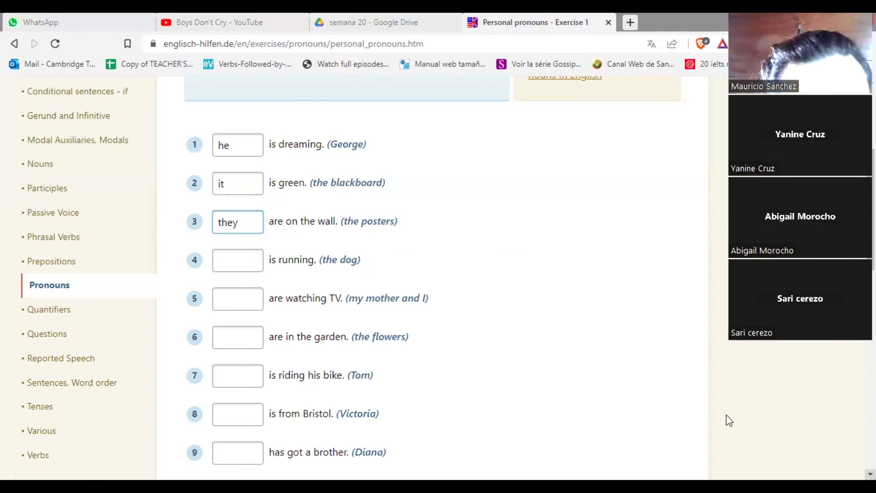
left_click(238, 250)
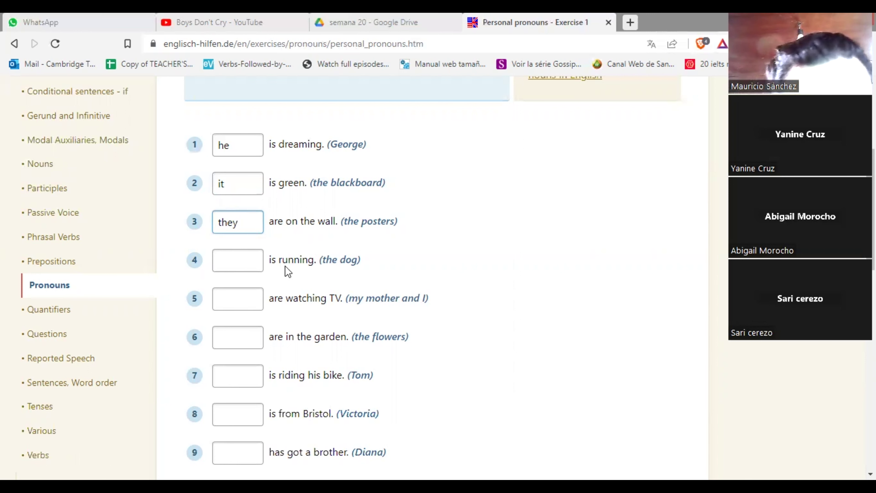
left_click(222, 266)
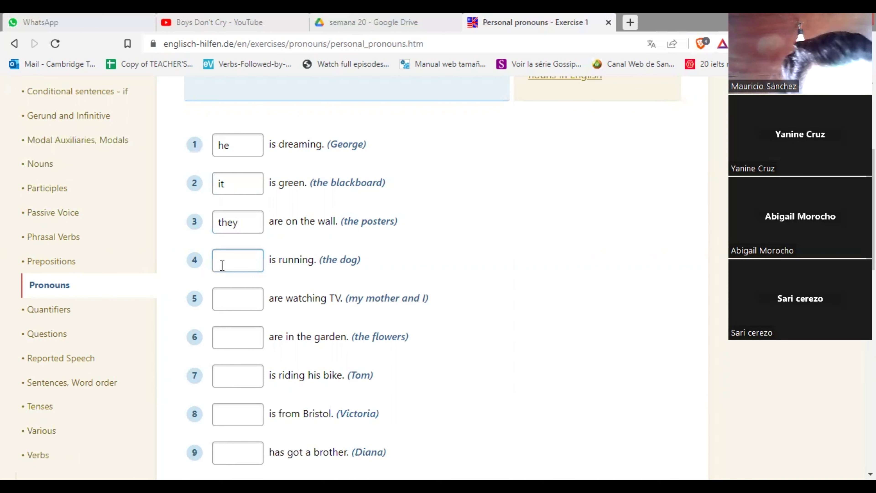
type("it")
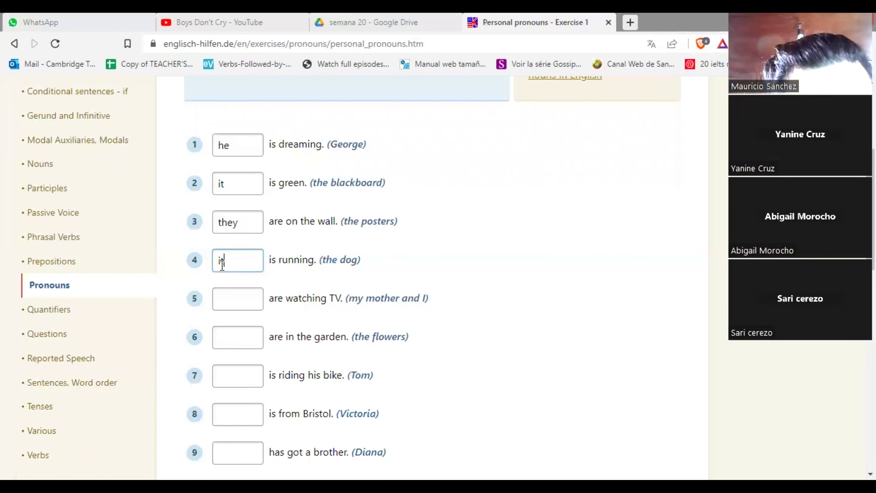
left_click(231, 307)
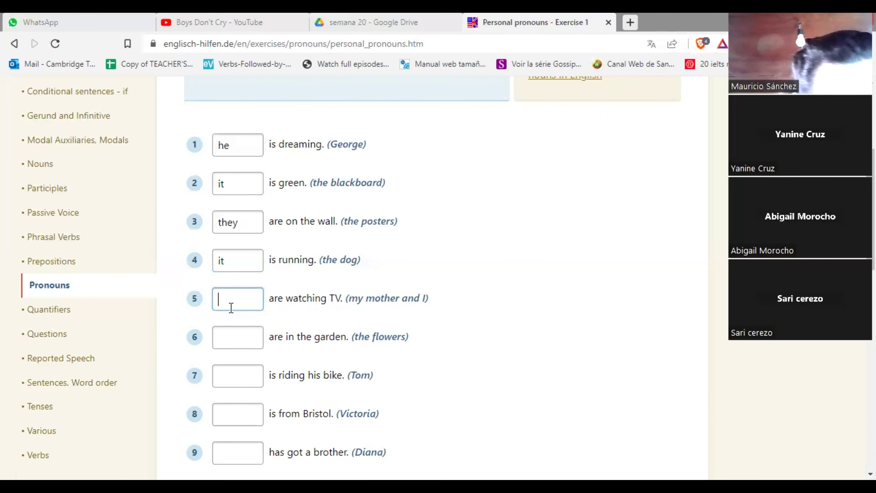
type("we")
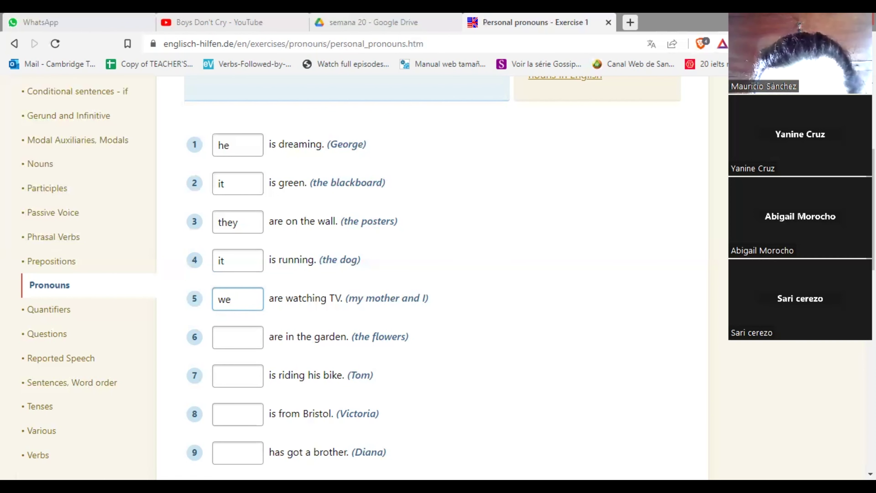
Step: Answer sentence 6 about the flowers with "they" and sentence 7 about riding the bike with "he"
scroll(448, 277, "down", 1)
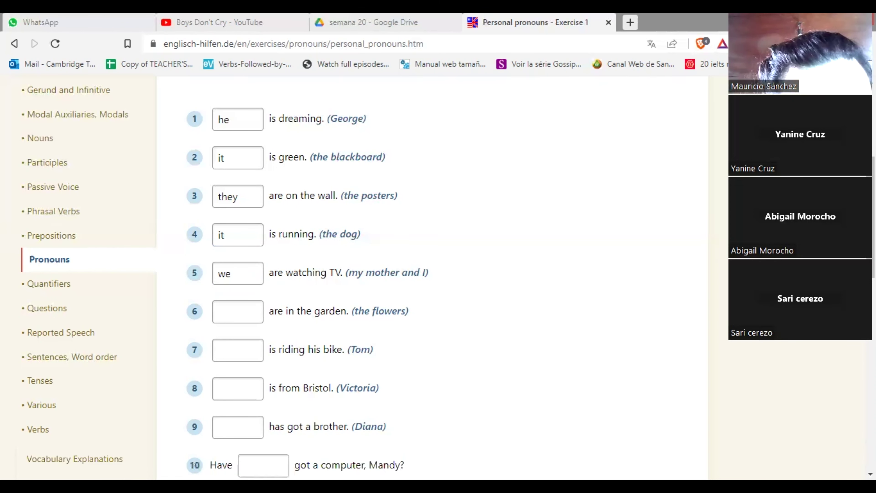
scroll(432, 276, "down", 3)
scroll(433, 276, "down", 2)
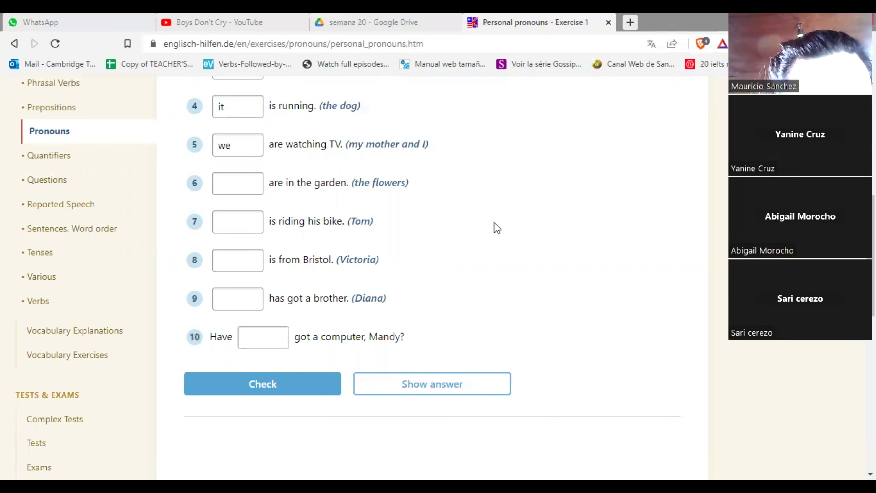
left_click(252, 182)
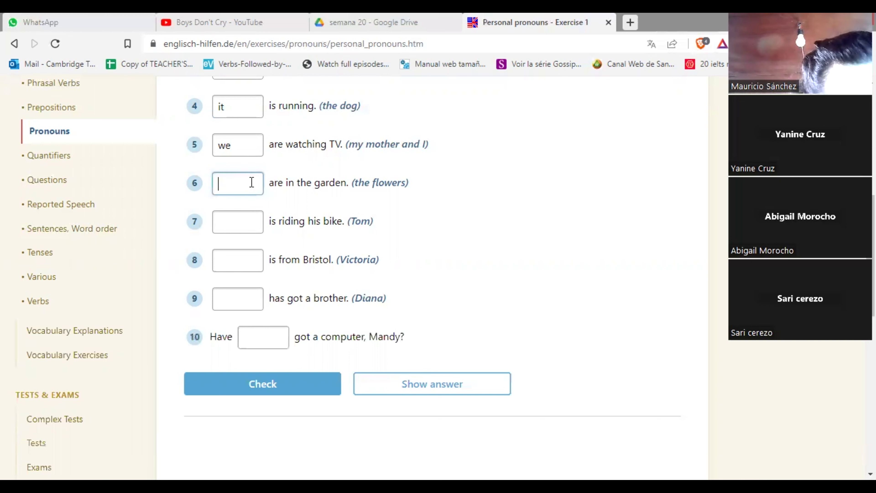
type("th")
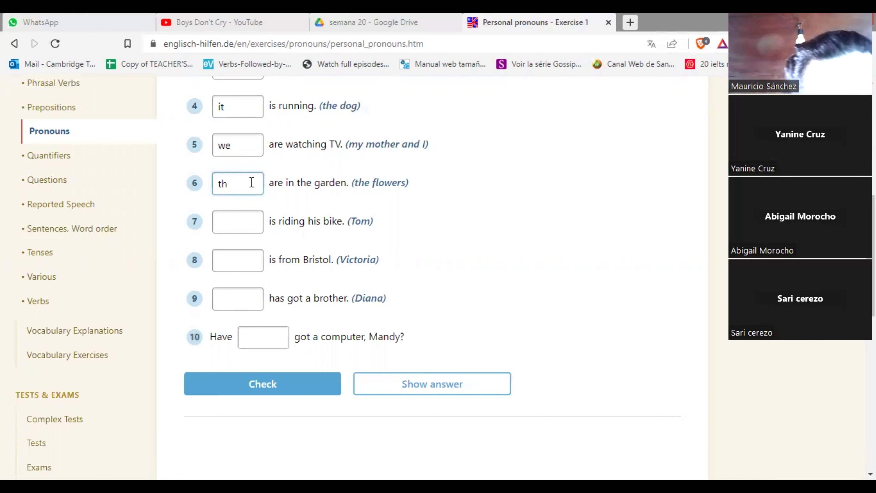
type("ey")
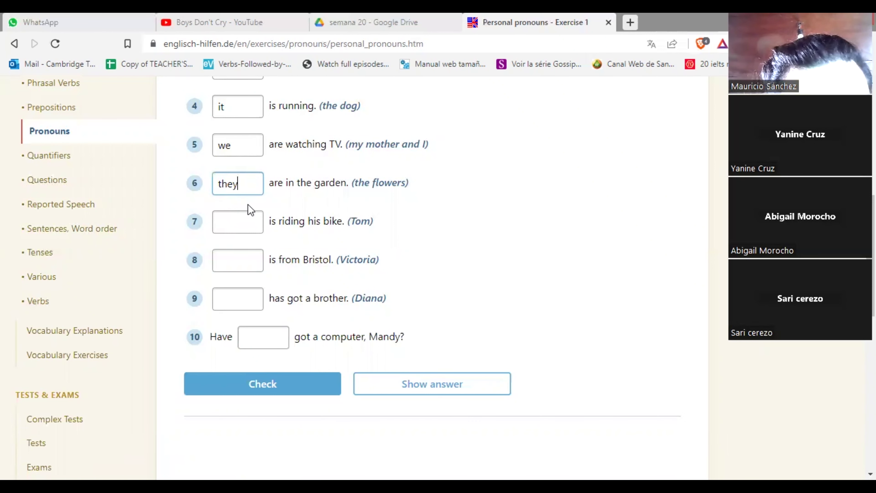
left_click(252, 223)
left_click(252, 223)
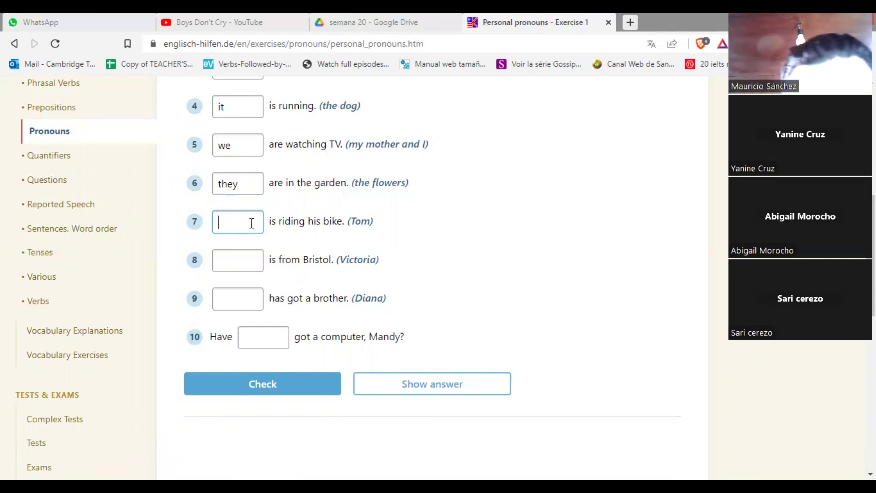
type("he")
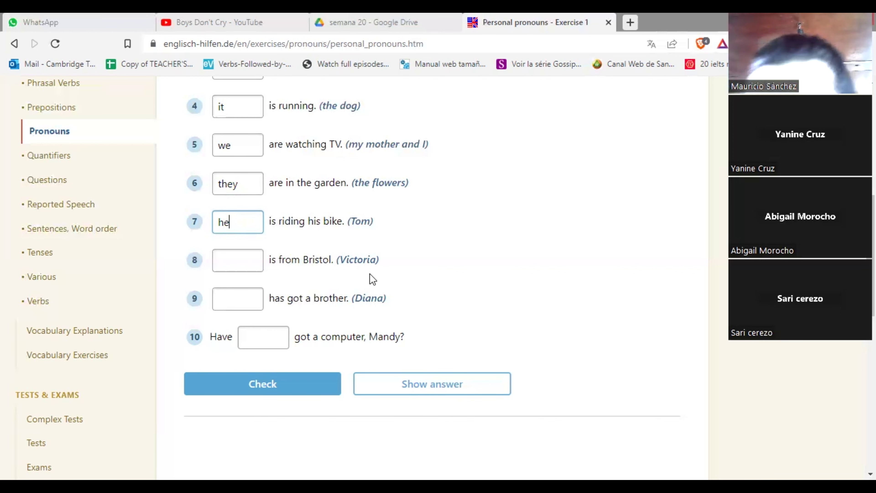
Step: Fill the gaps in sentences 8 and 9 with "she"
left_click(254, 264)
type("she")
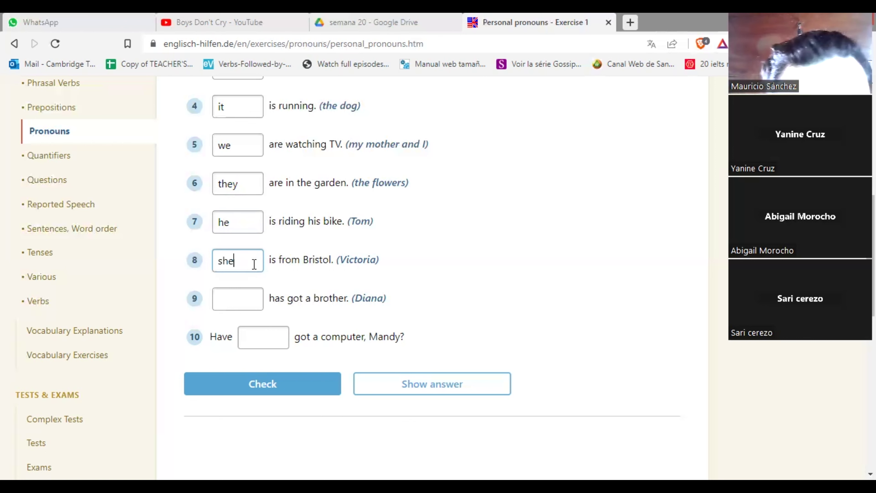
left_click(245, 303)
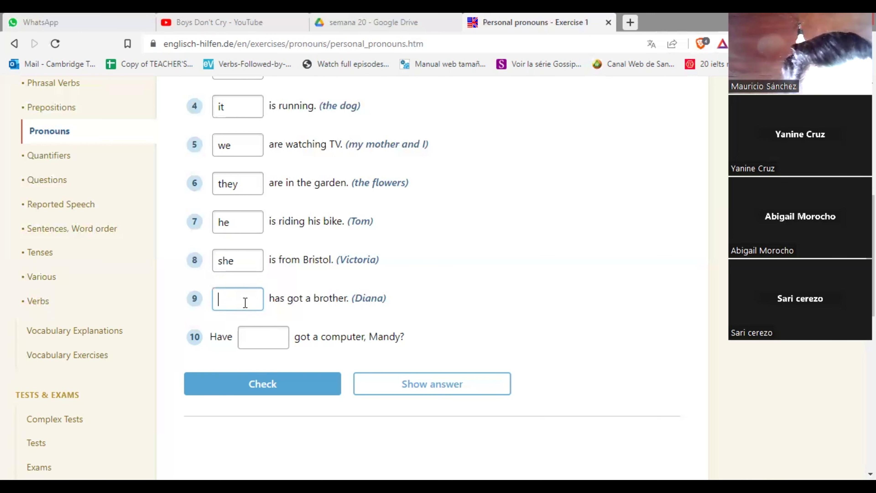
type("she")
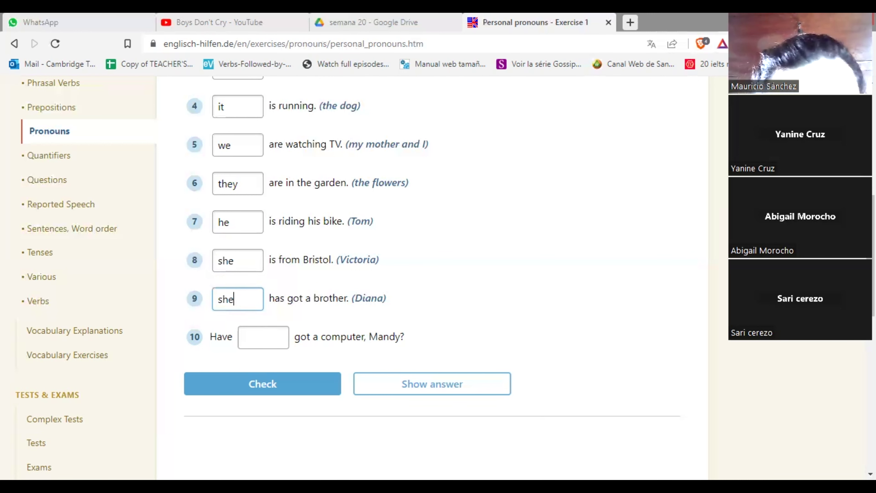
Step: Fill the gap in sentence 10 with "she" and submit the exercise for checking
scroll(546, 391, "down", 1)
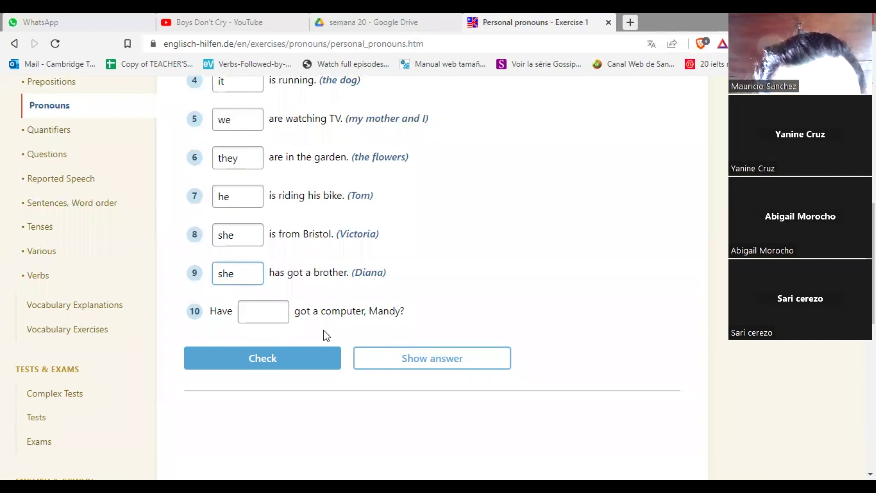
left_click(269, 319)
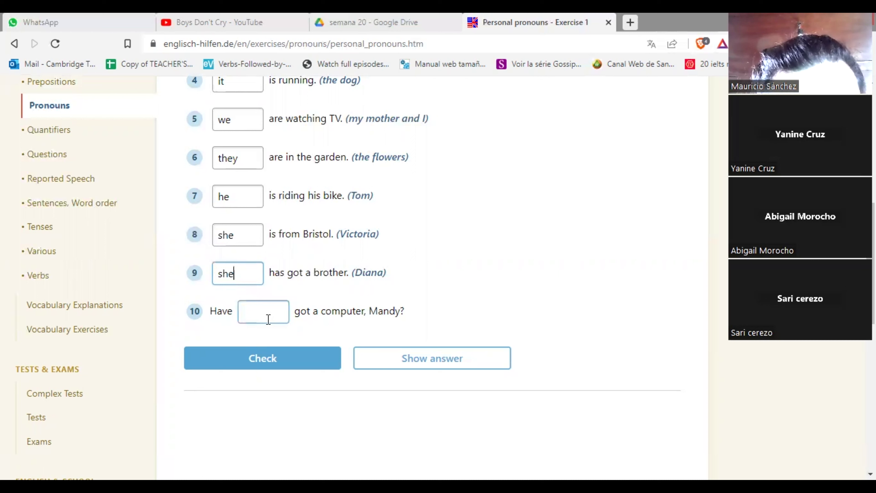
left_click(268, 319)
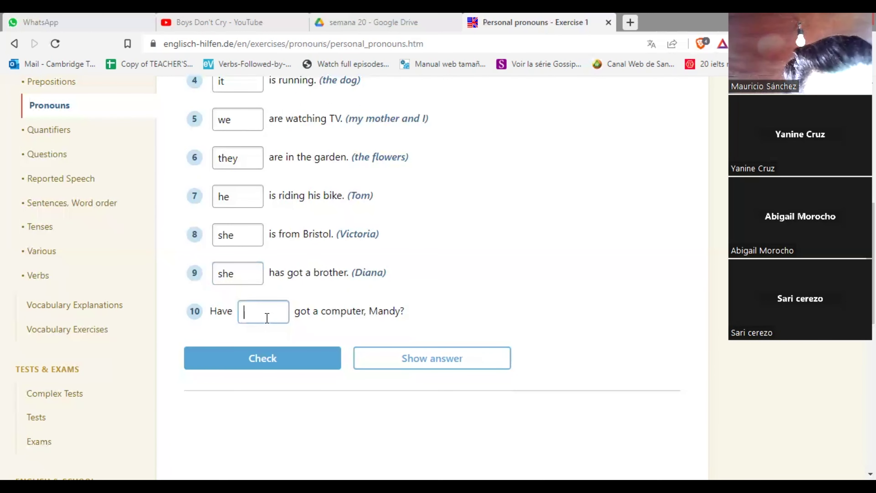
type("she")
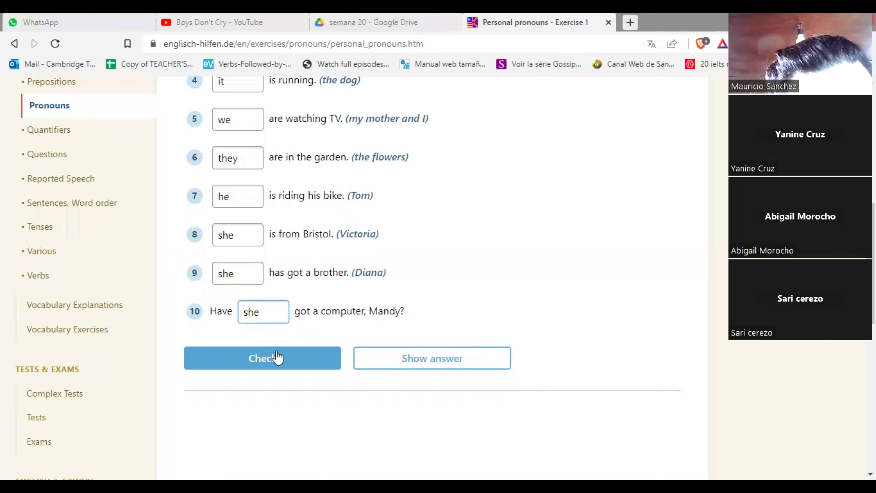
left_click(278, 358)
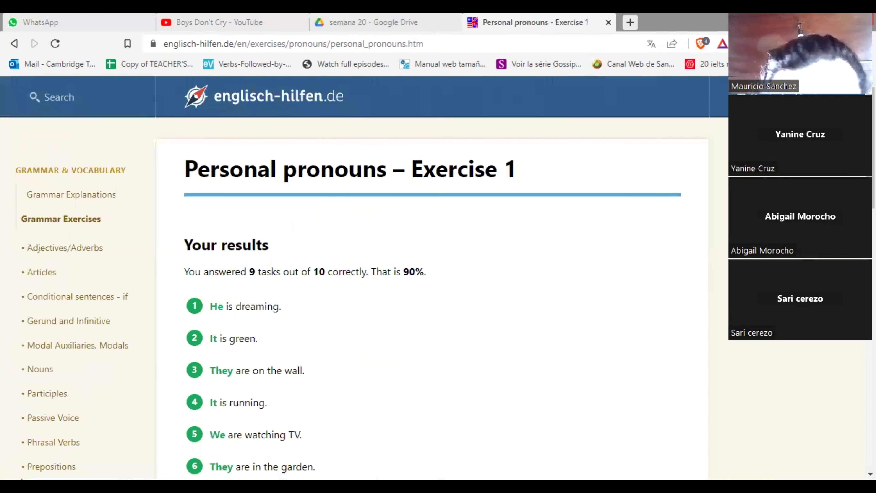
Step: Review the exercise results, then open the similar exercise "Personal pronouns in English – Object forms – Exercise 1"
scroll(431, 276, "down", 5)
scroll(431, 276, "down", 4)
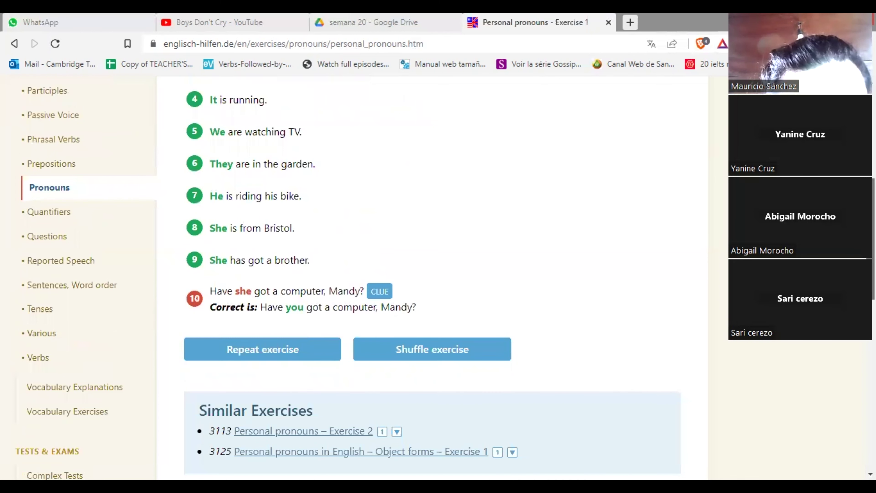
scroll(431, 277, "up", 1)
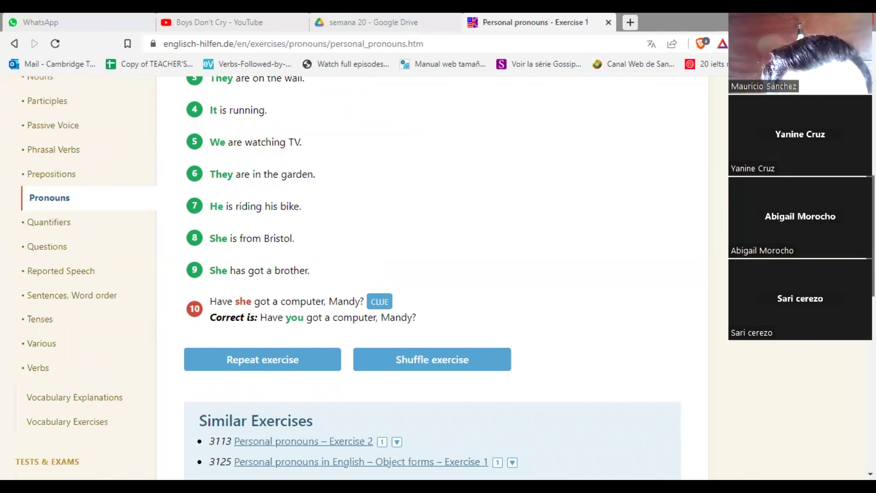
scroll(349, 348, "down", 2)
scroll(349, 348, "down", 1)
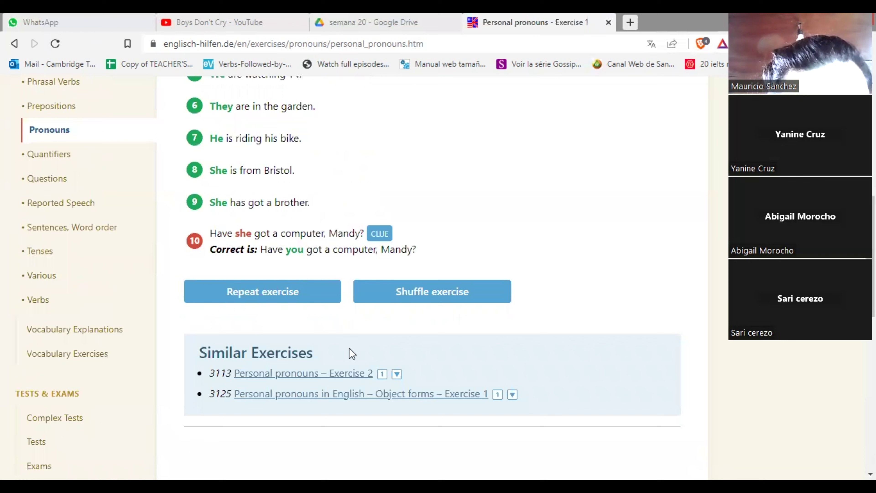
left_click(349, 395)
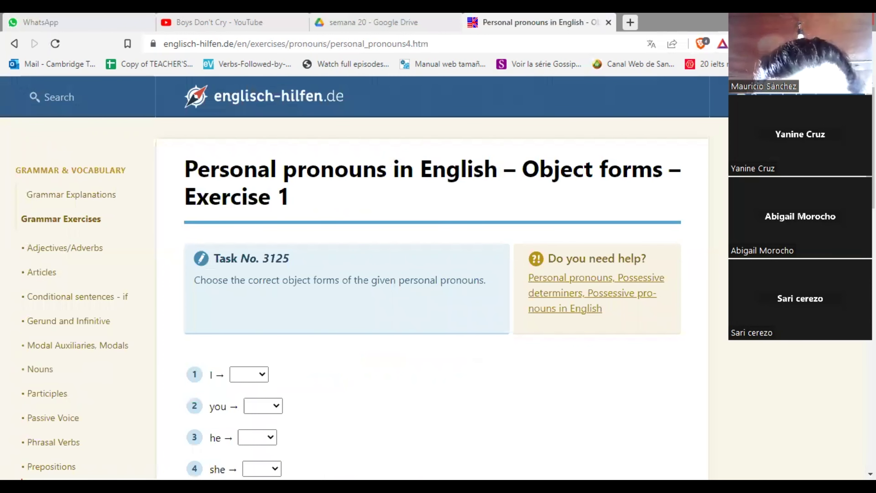
Step: Choose the object form "me" for item 1 (I) and "you" for item 2 (you)
scroll(427, 368, "down", 4)
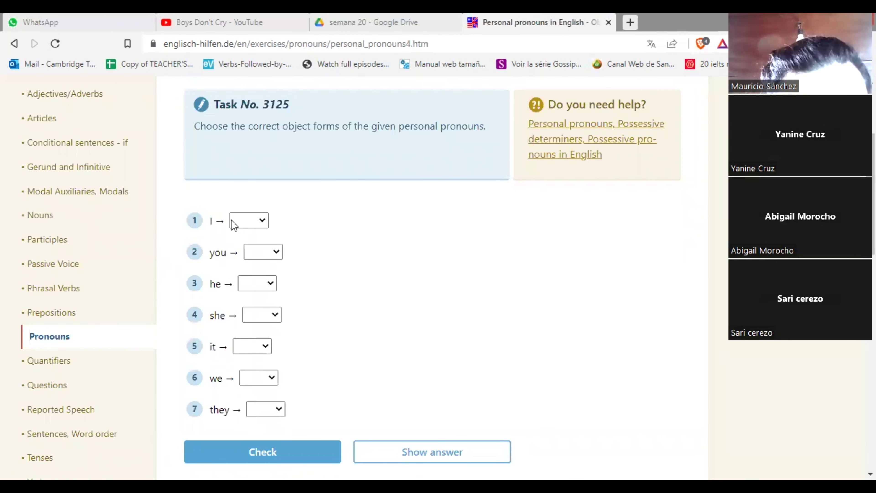
left_click(264, 222)
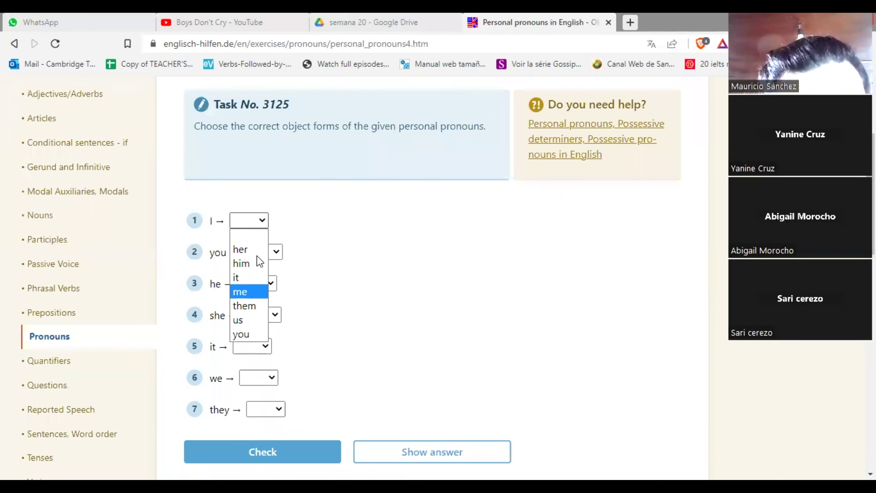
key("Return")
key("Tab")
key("alt+Down")
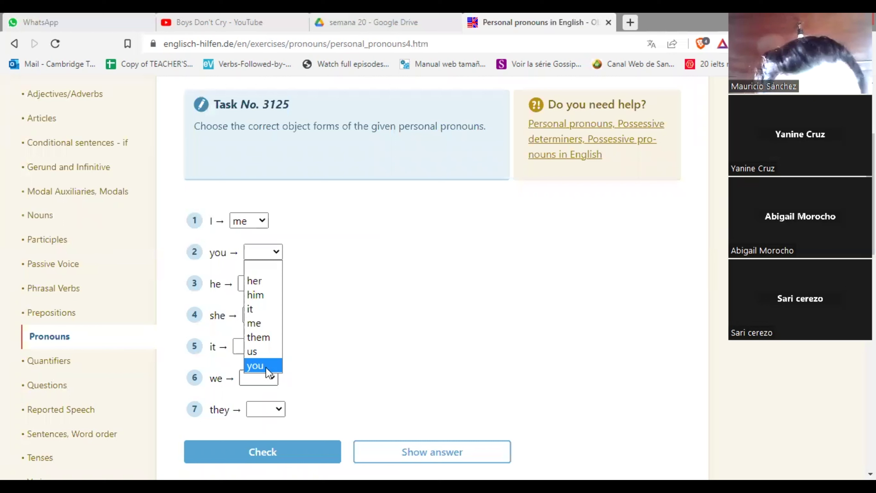
left_click(268, 370)
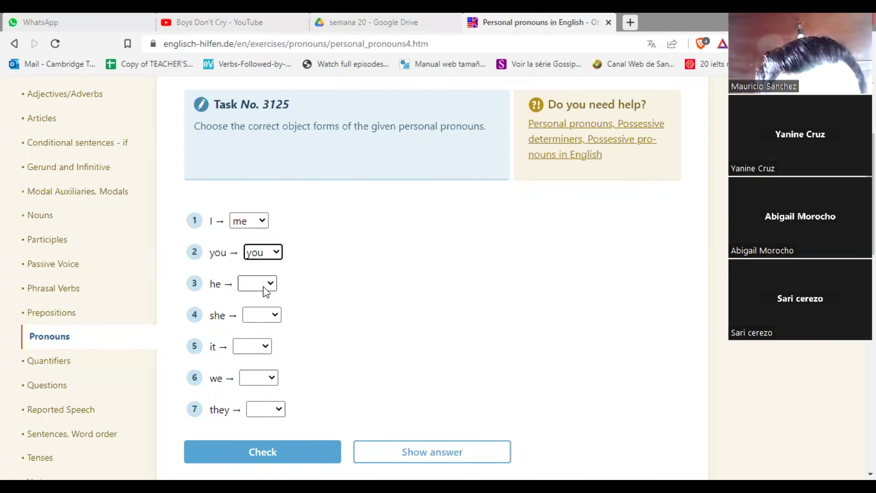
Step: Set the object form of "he" in item 3 to "him" and of "she" in item 4 to "her"
key("Tab")
key("alt+Down")
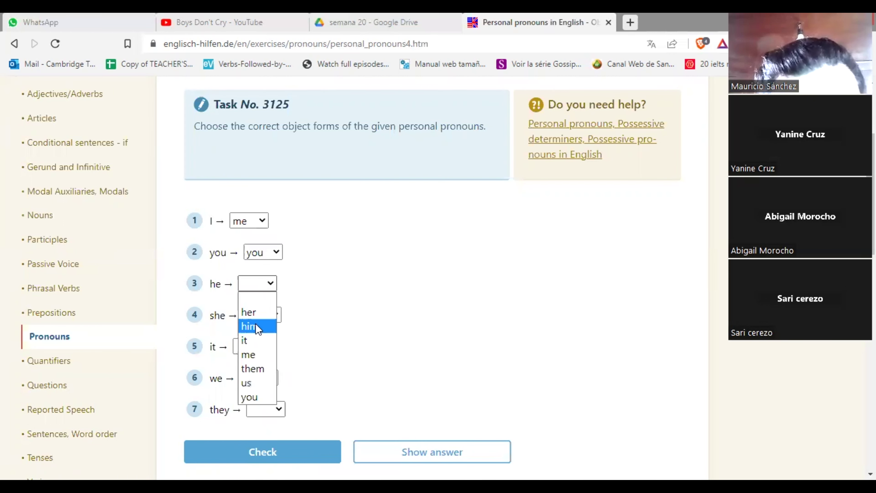
left_click(257, 327)
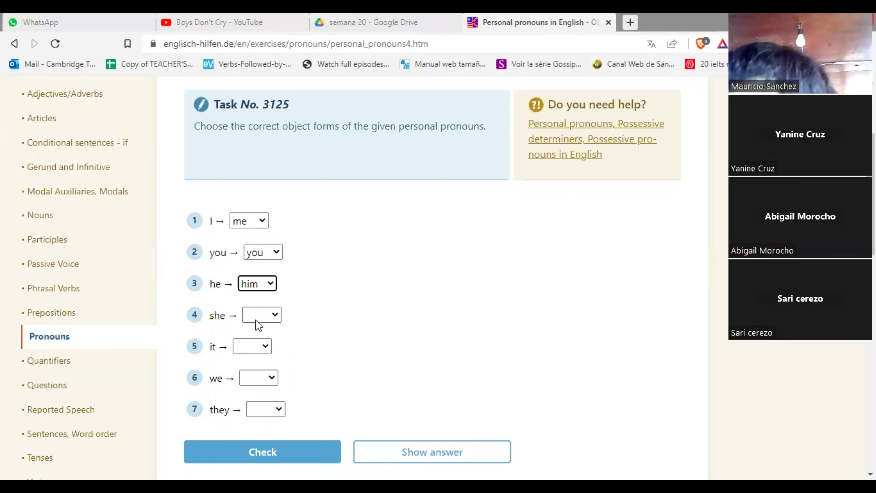
left_click(258, 322)
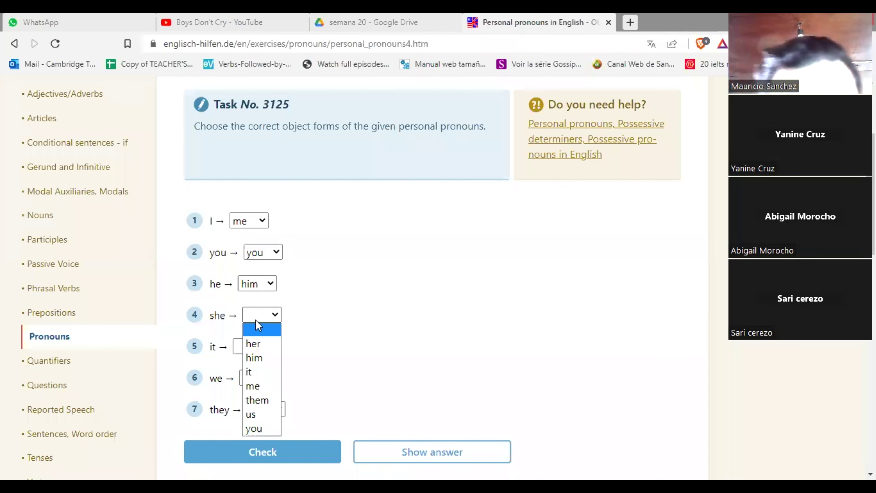
left_click(264, 349)
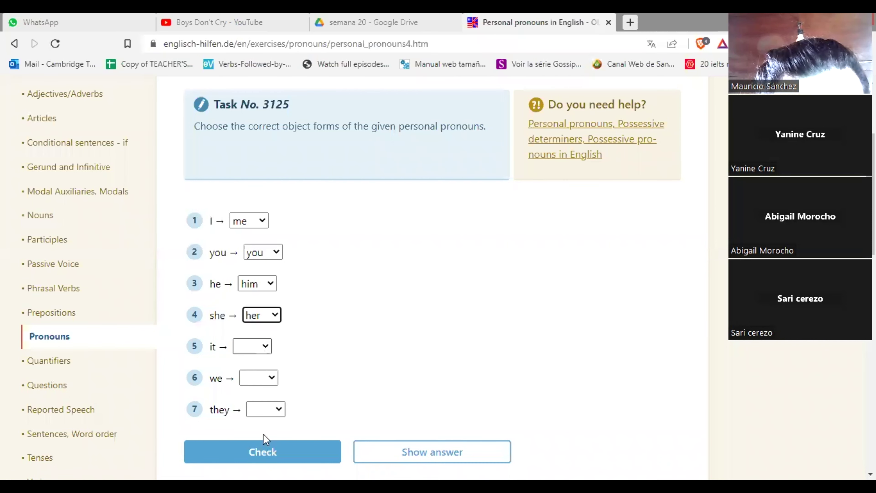
Step: Answer item 5 (it) with "it" and item 6 (we) with "us"
left_click(265, 350)
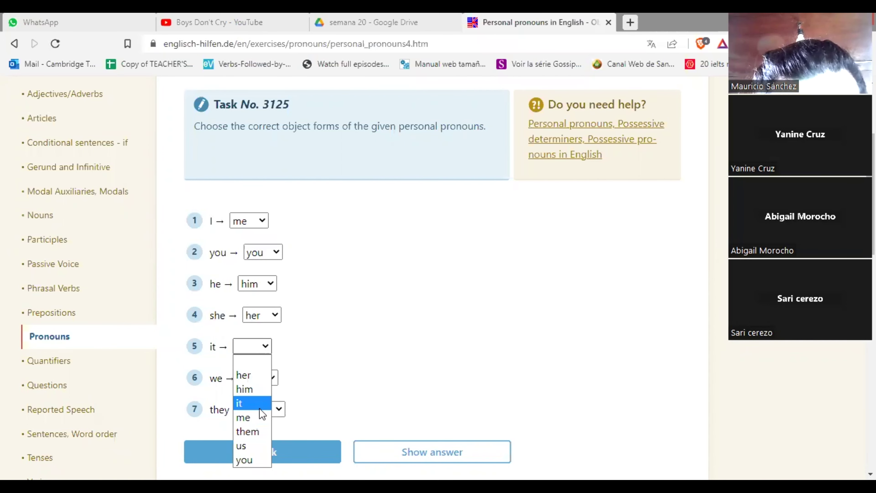
left_click(261, 404)
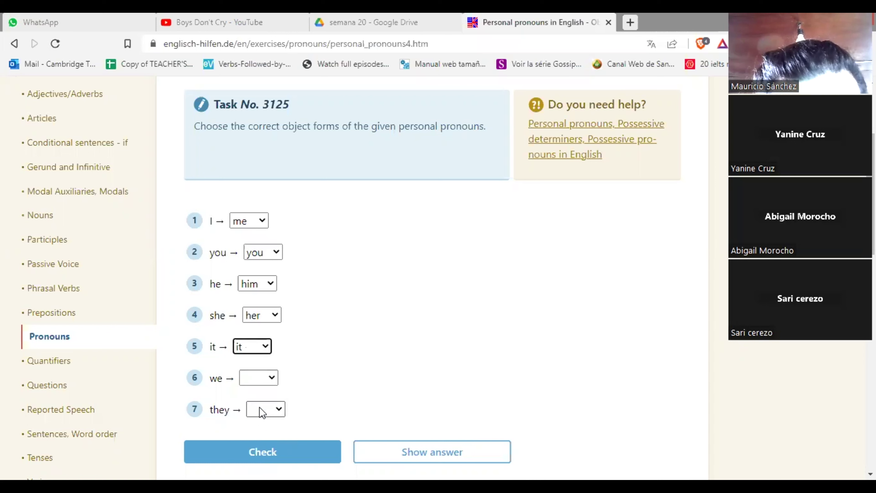
left_click(270, 378)
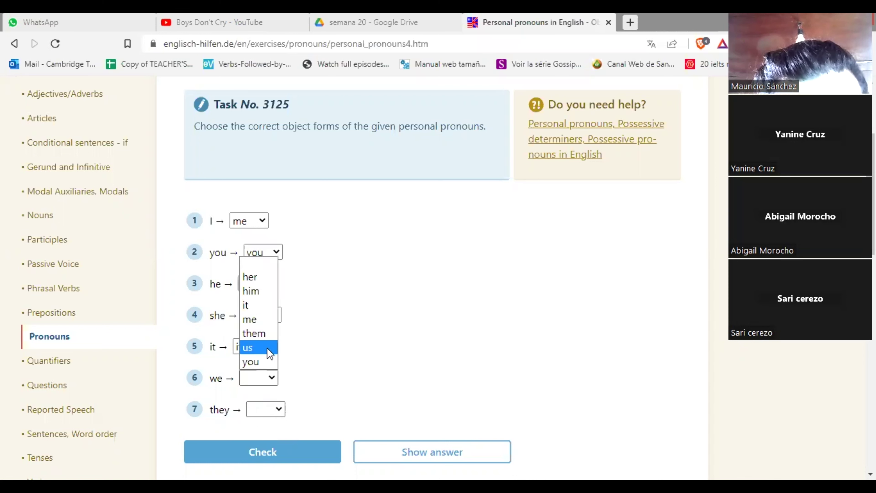
left_click(267, 348)
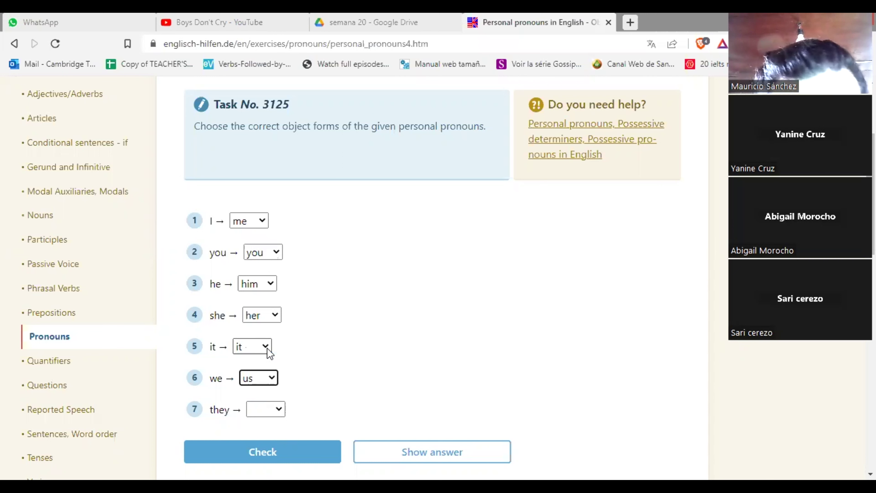
Step: Choose "them" as the object form for item 7 (they) and submit the exercise for checking
left_click(269, 414)
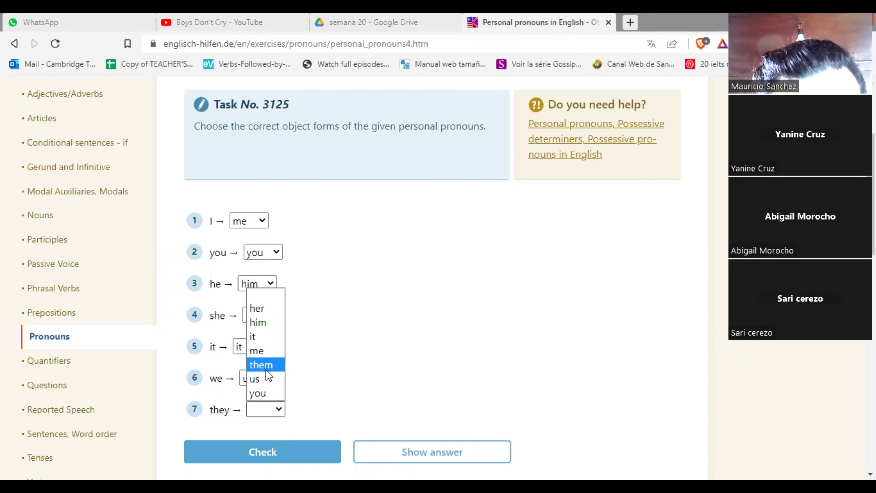
left_click(318, 430)
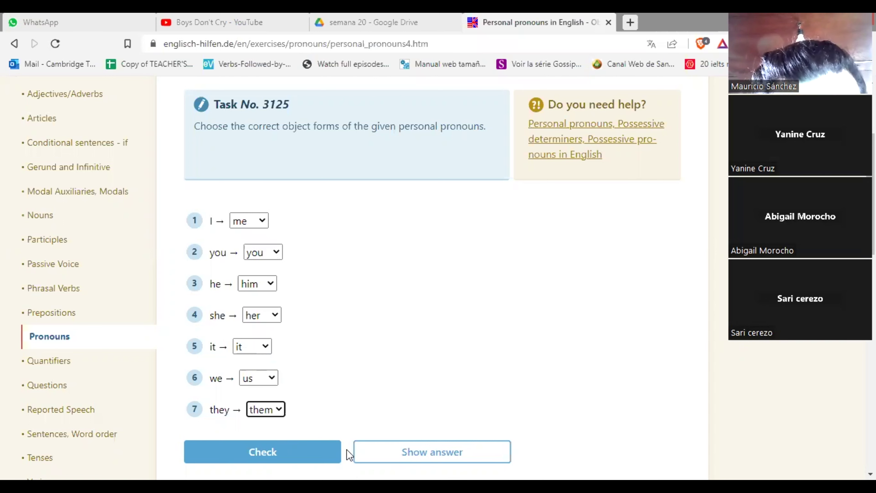
left_click(305, 455)
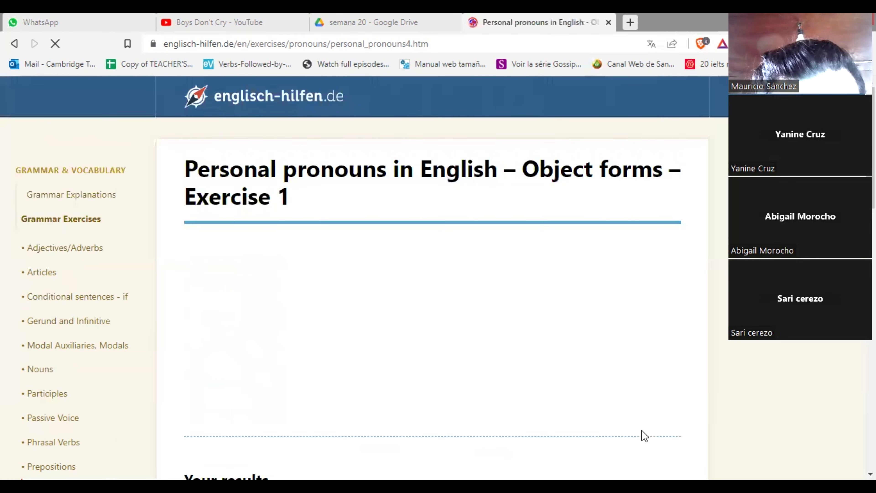
Step: Review the results of the object forms exercise, then return to the list of Pronouns grammar exercises
scroll(432, 276, "down", 10)
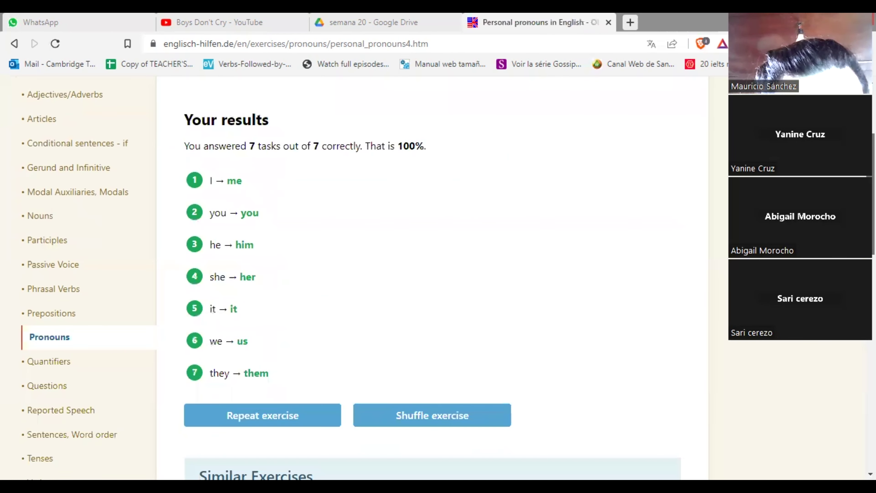
scroll(431, 276, "down", 1)
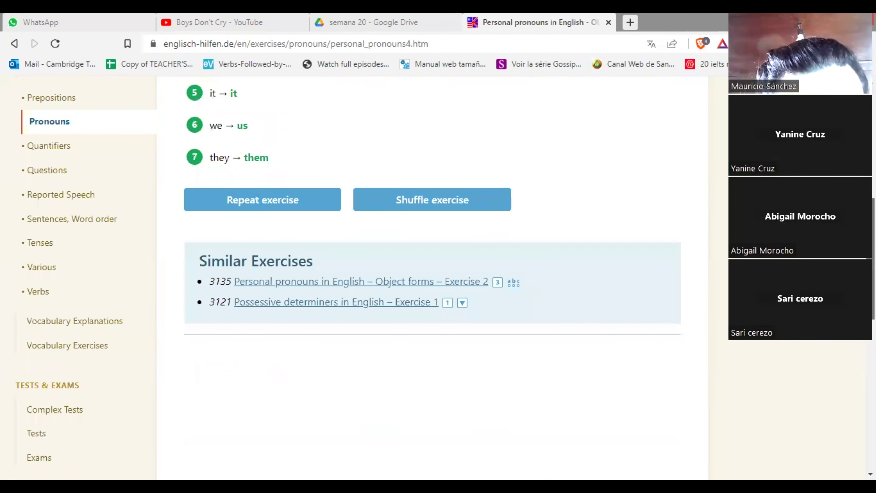
scroll(431, 276, "up", 10)
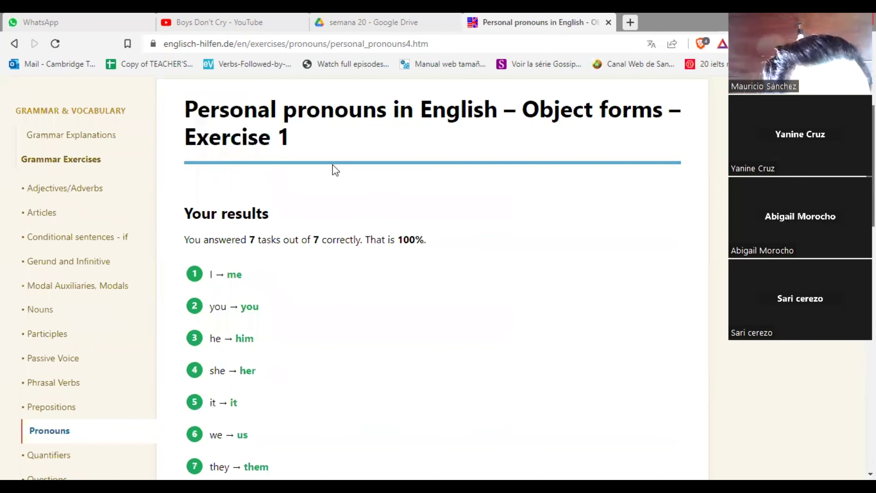
scroll(333, 164, "up", 1)
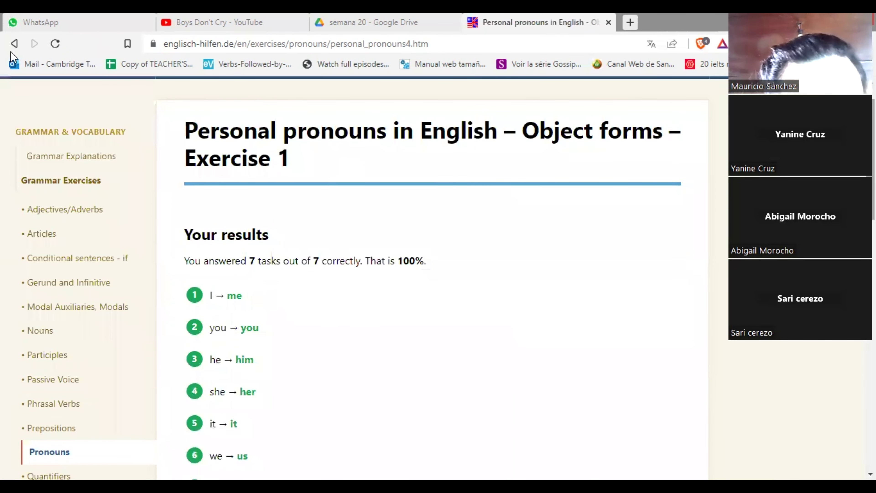
left_click(14, 43)
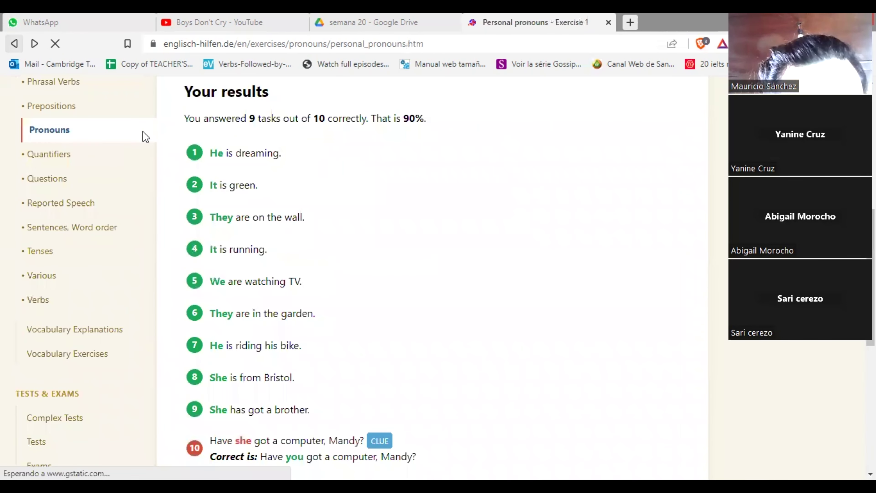
left_click(14, 43)
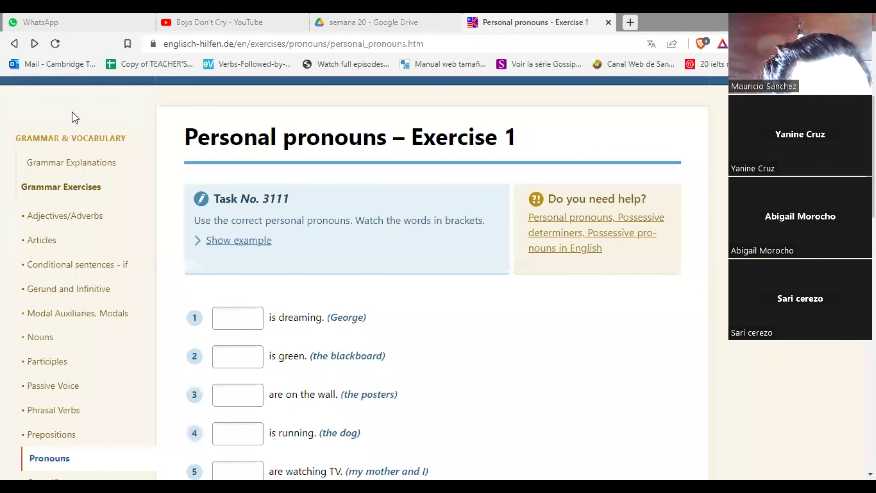
left_click(22, 44)
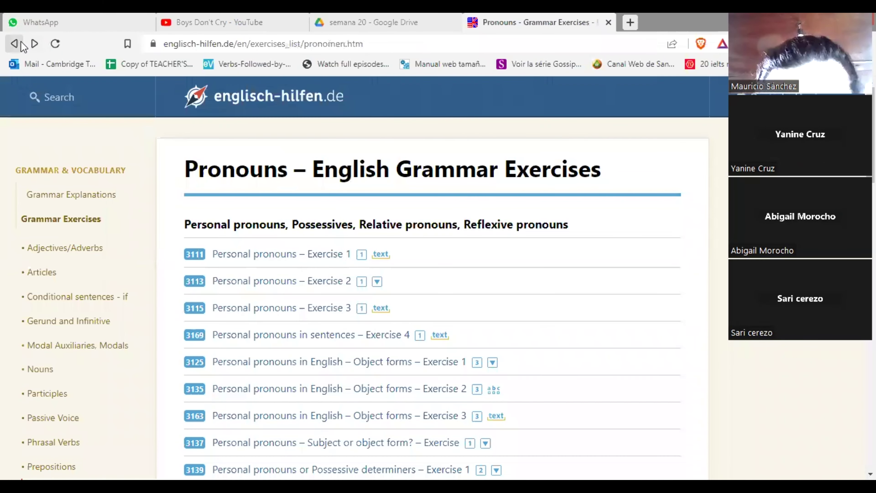
Step: Open "Personal pronouns or Possessive determiners – Exercise 2" from the exercise list
scroll(431, 276, "down", 5)
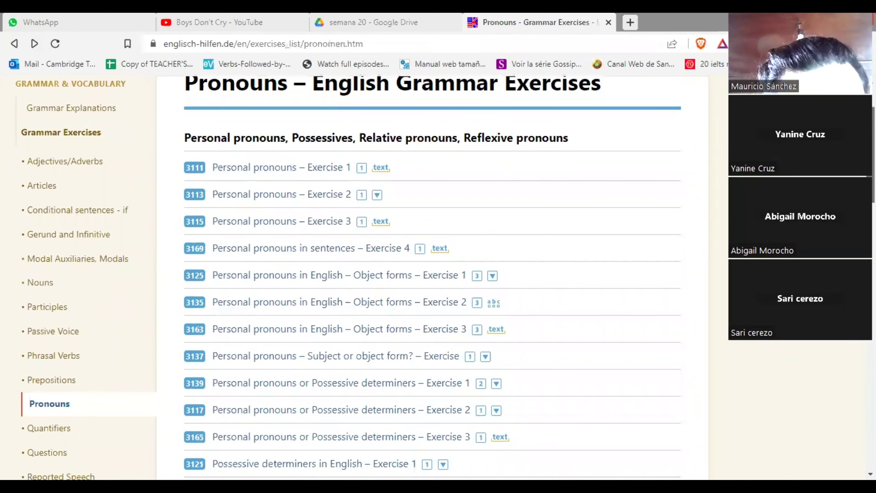
scroll(454, 240, "down", 1)
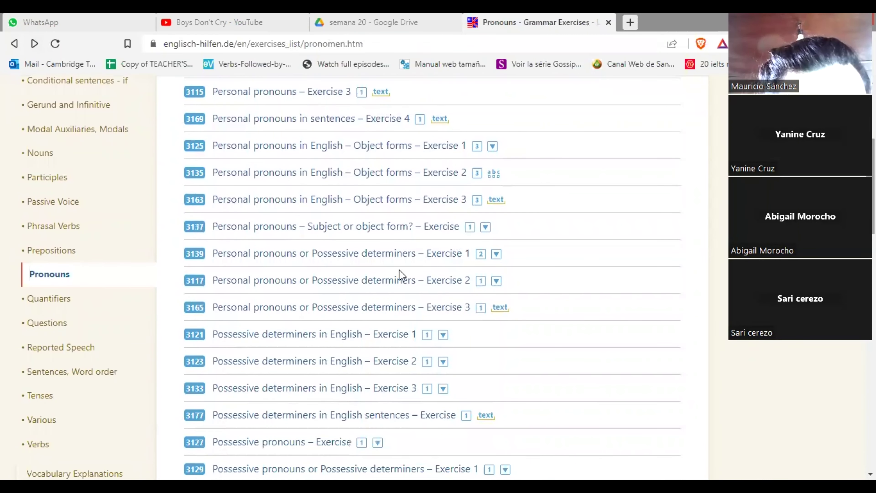
left_click(385, 281)
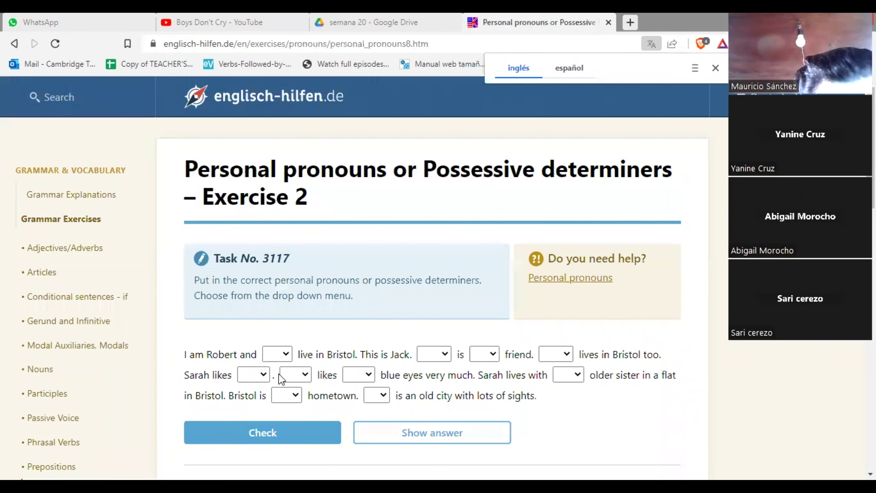
Step: Fill the gap before "live in Bristol" with "I" and the gap before "is" with "He"
left_click(281, 356)
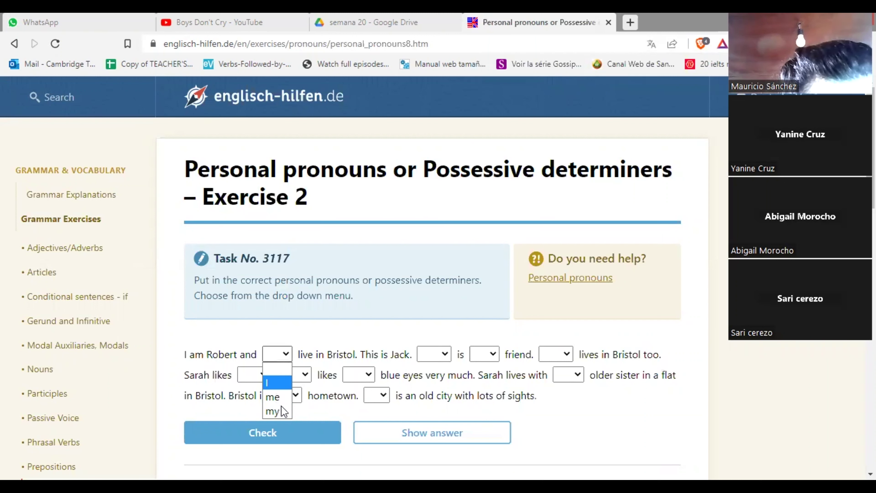
left_click(279, 388)
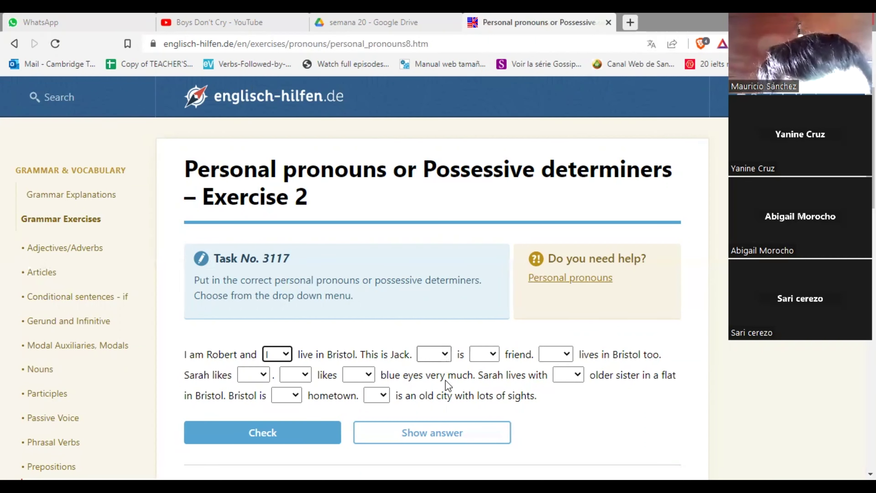
left_click(433, 353)
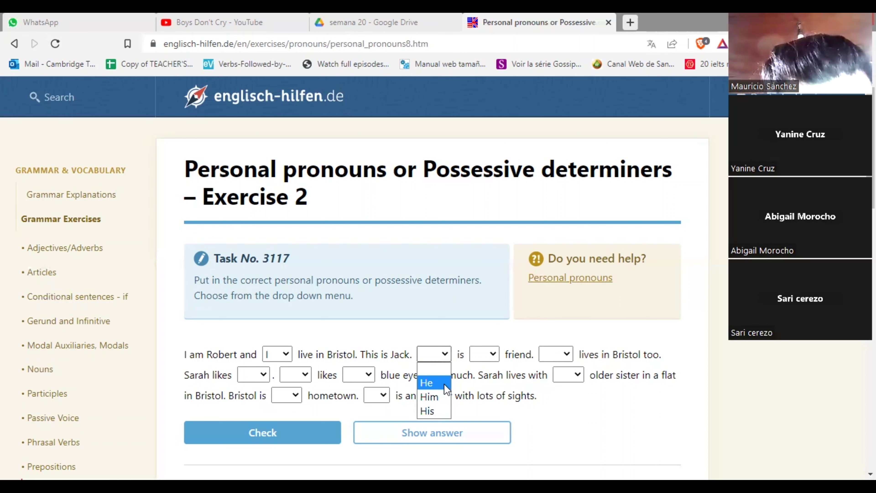
left_click(444, 384)
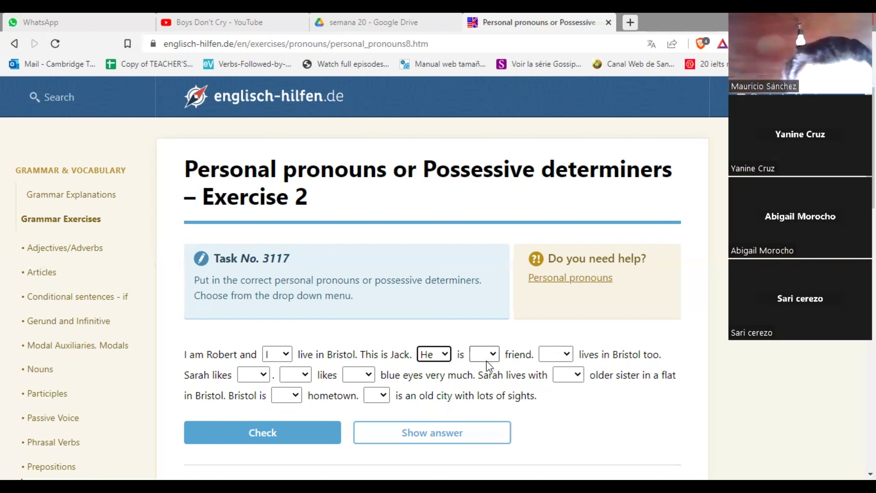
Step: Choose "my" before "friend", "He" before "lives in Bristol too", and "him" as the object of the first "likes"
left_click(486, 361)
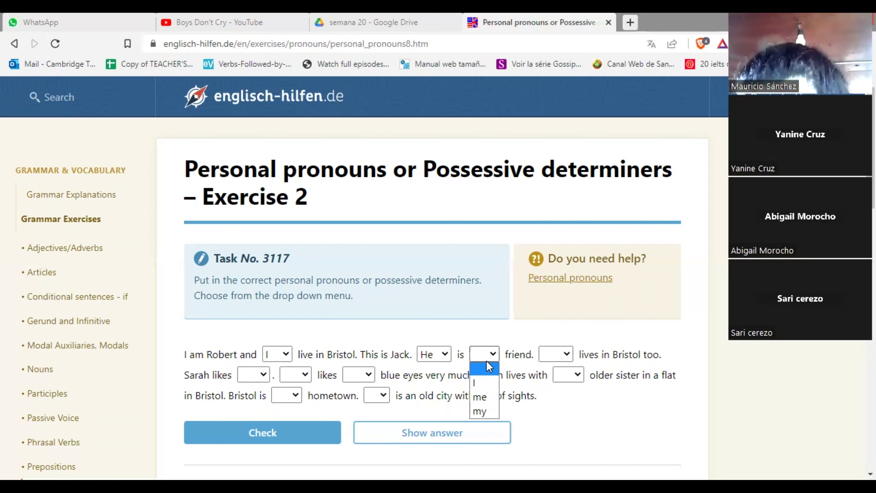
left_click(490, 413)
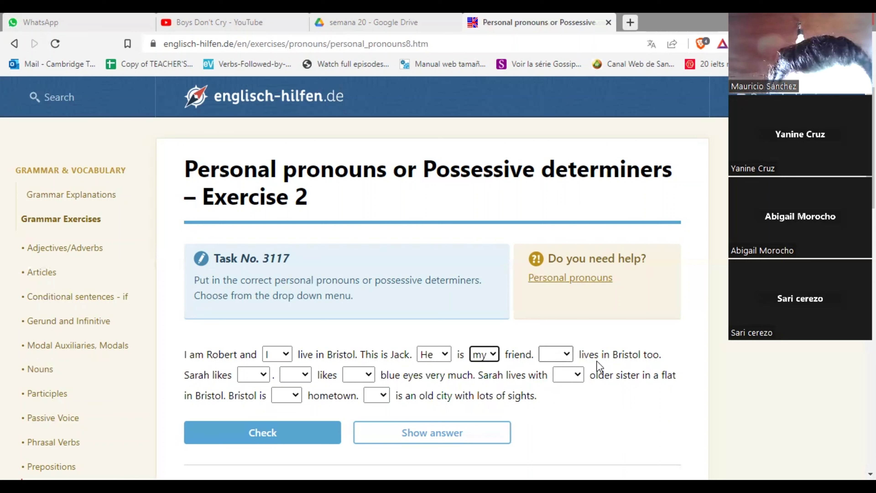
left_click(564, 359)
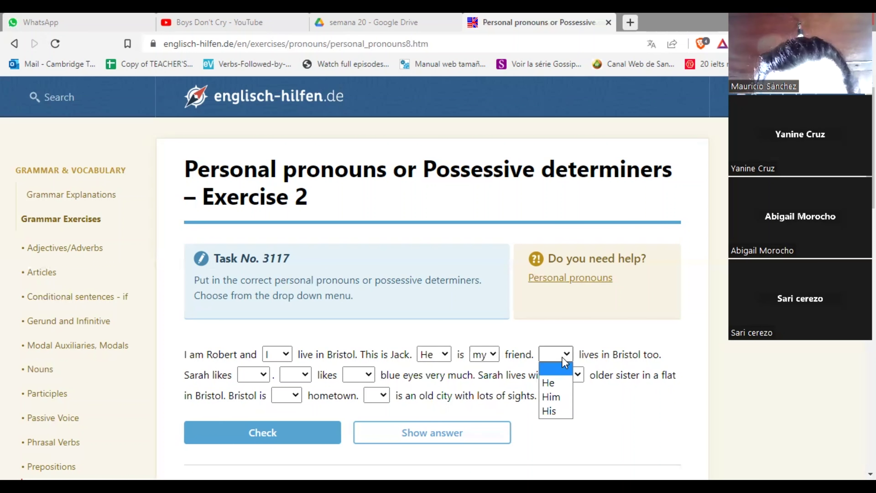
left_click(556, 386)
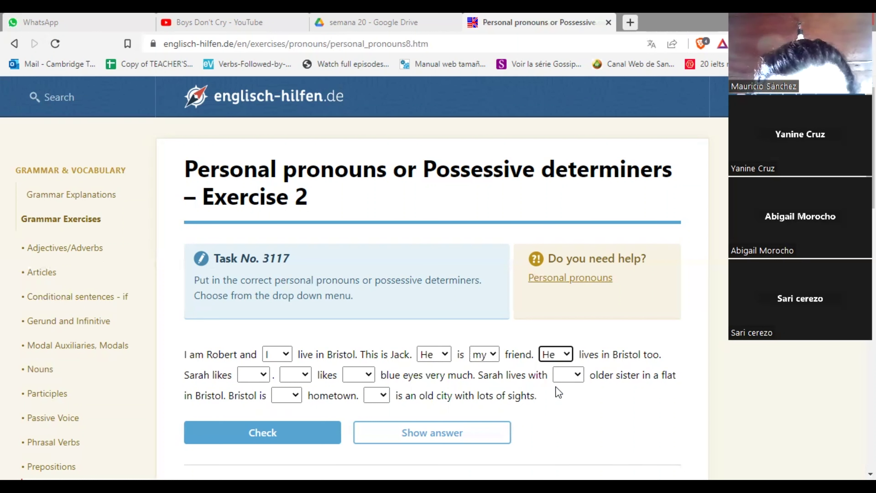
left_click(249, 379)
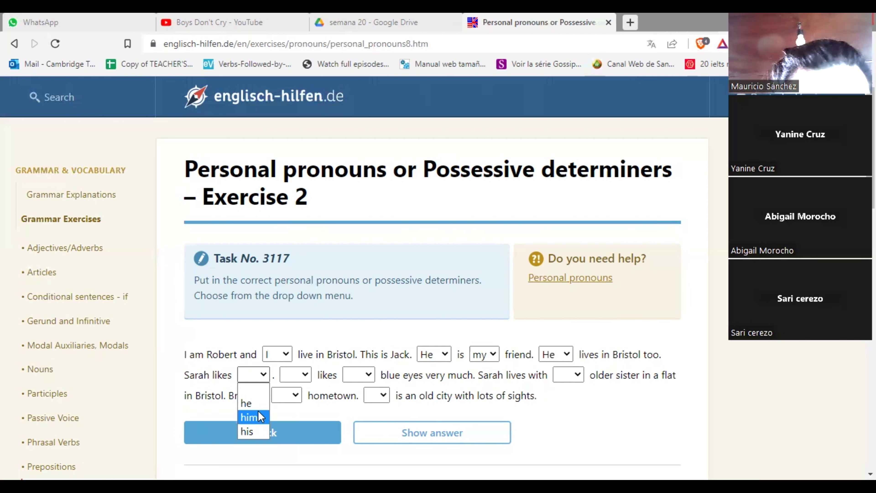
left_click(258, 416)
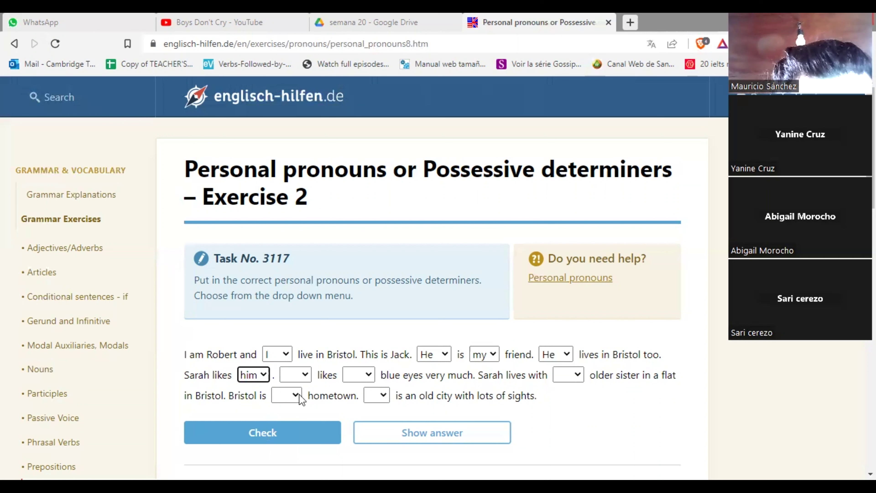
Step: Choose "She" before the second "likes", "his" before "blue eyes", and "her" before "older sister"
left_click(306, 379)
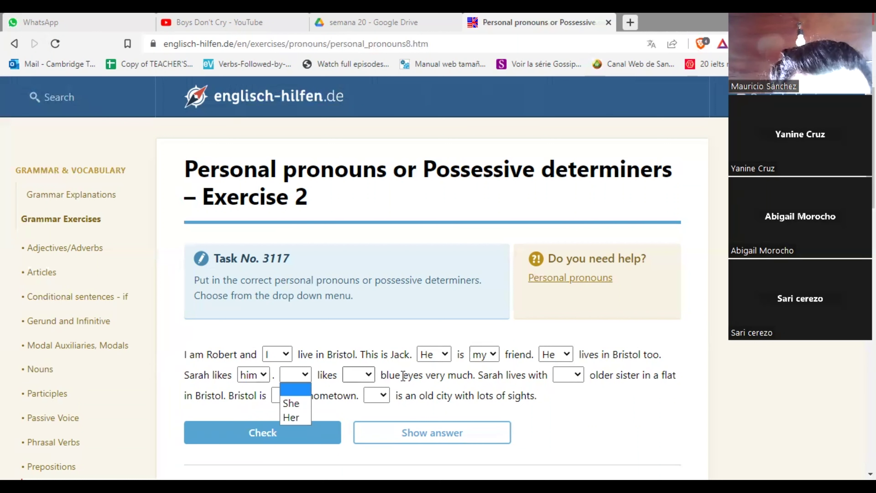
left_click(305, 404)
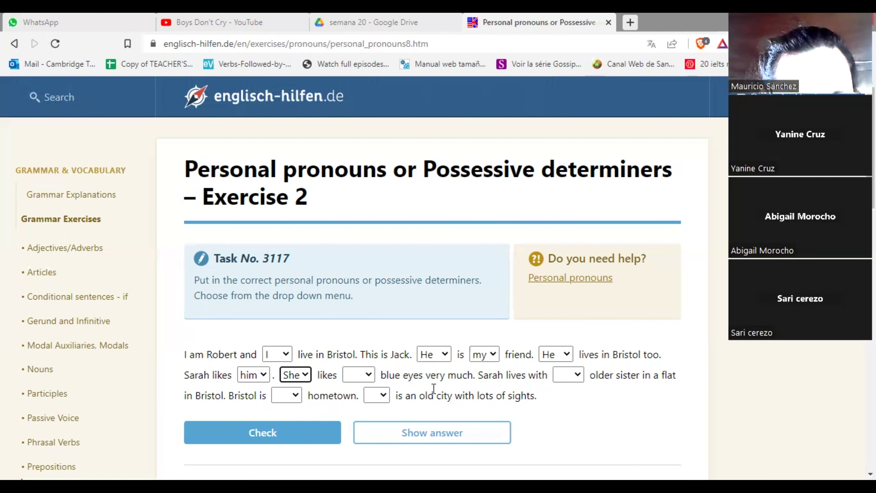
left_click(358, 374)
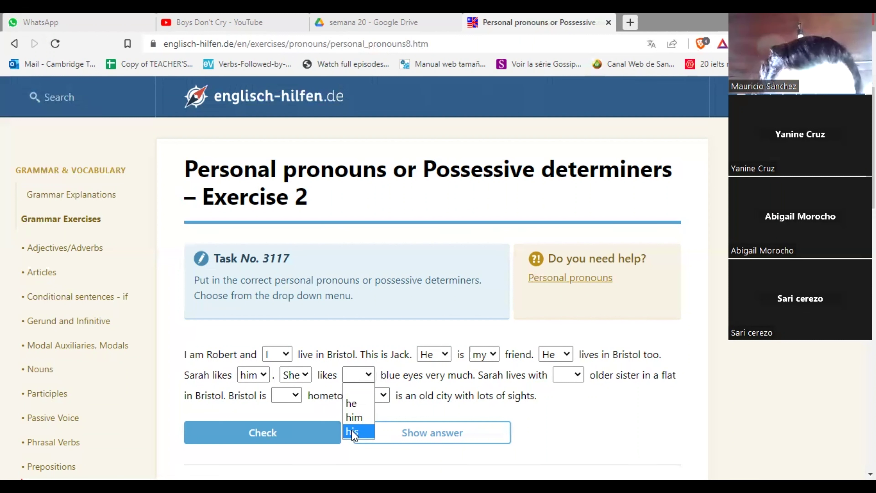
left_click(517, 401)
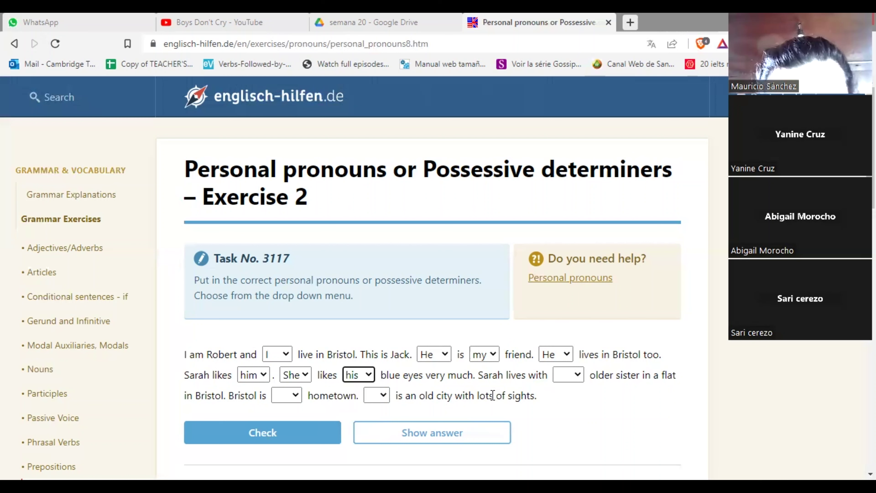
left_click(578, 380)
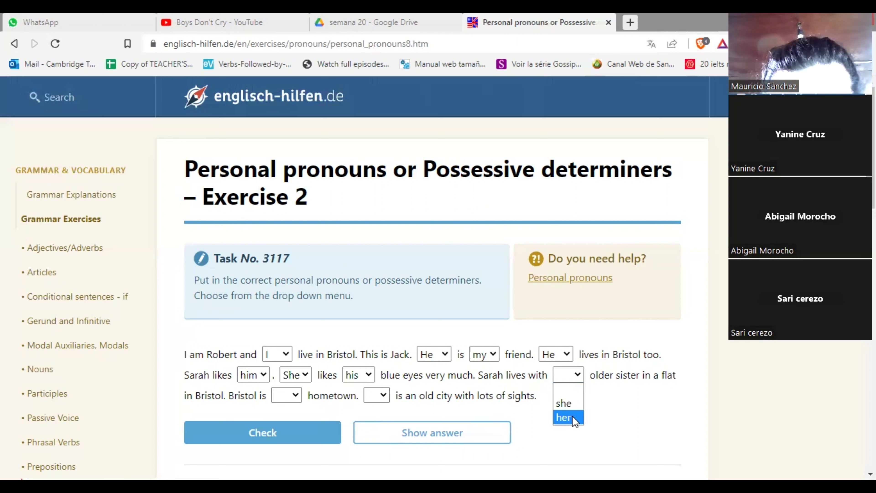
key("Return")
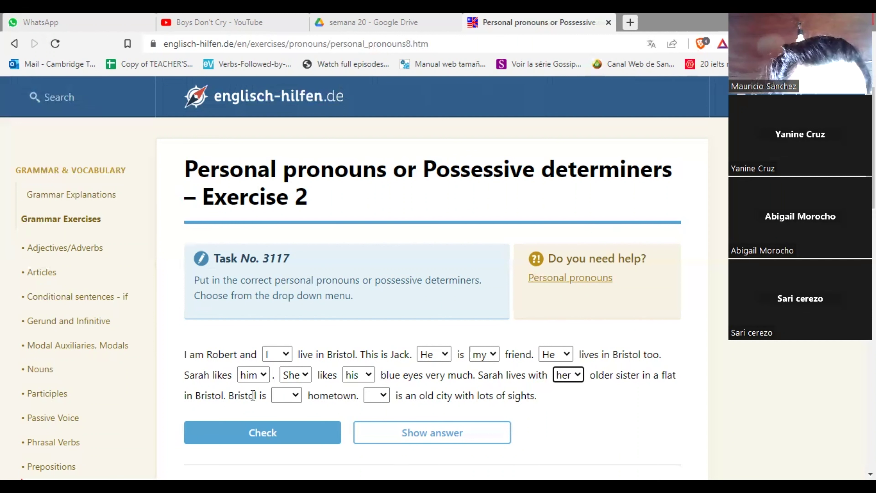
Step: Fill the gap before "hometown" with "our" and the gap before "is an old city" with "It"
left_click(288, 401)
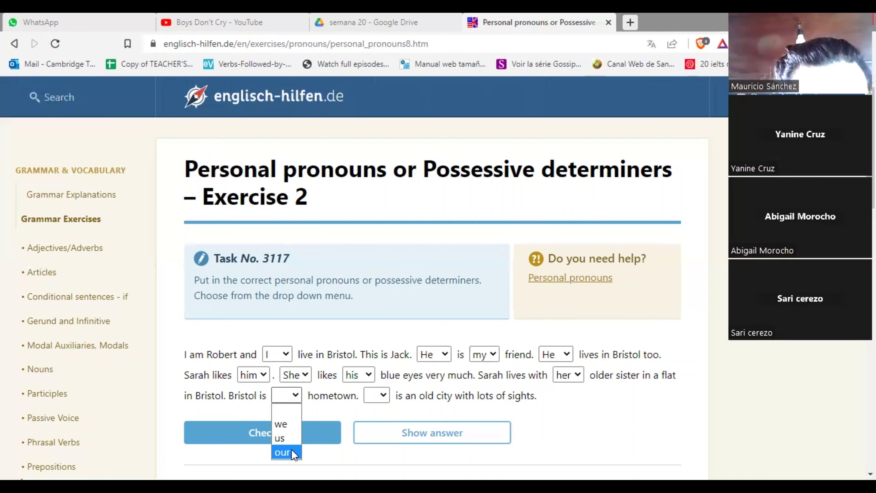
key("Return")
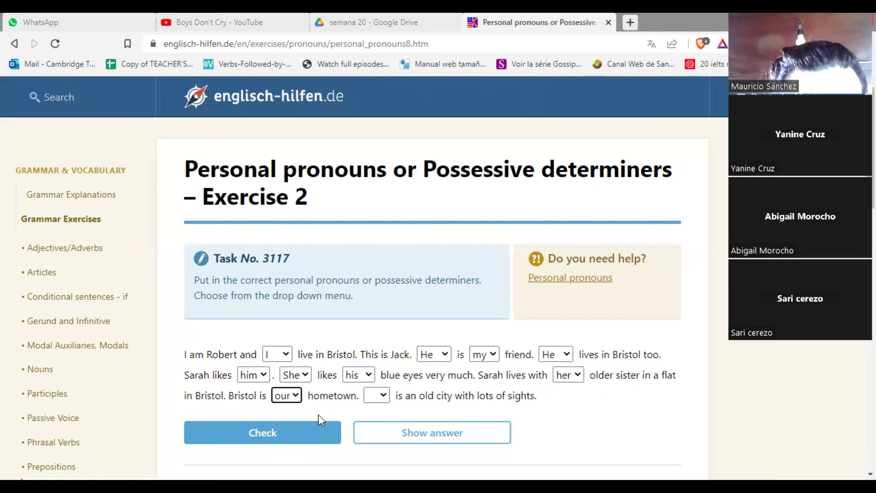
left_click(383, 404)
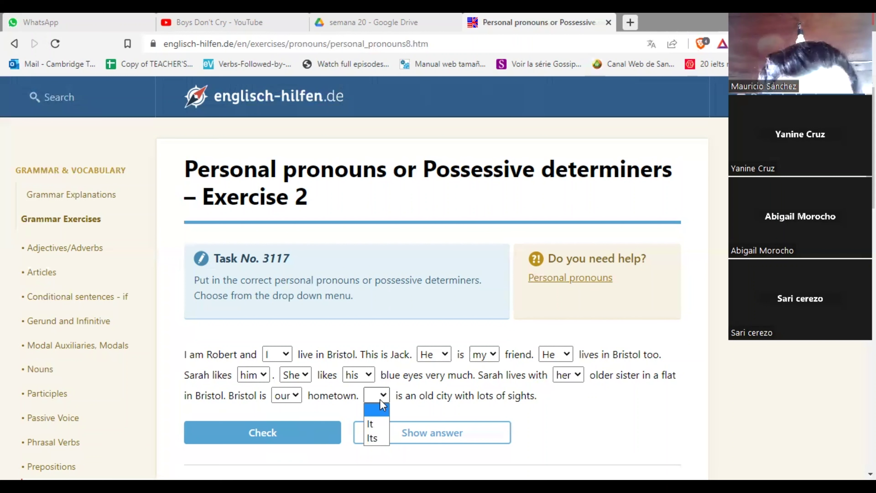
left_click(380, 424)
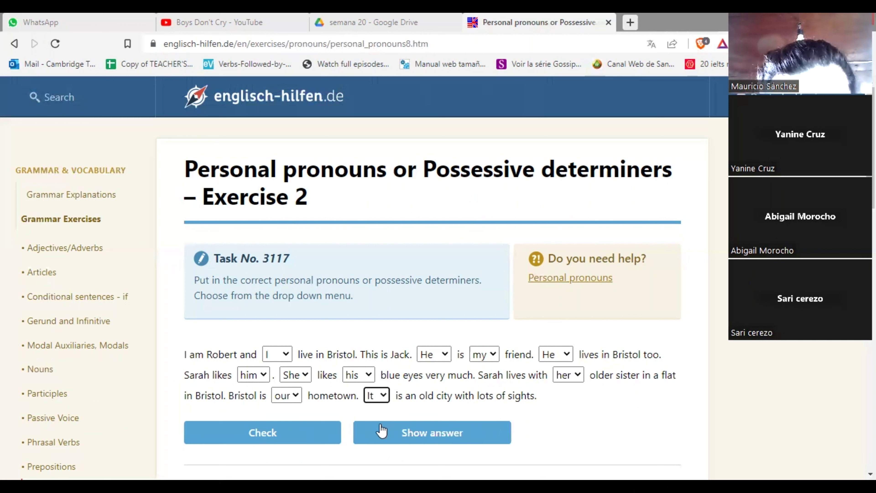
Step: Check the answers of the completed exercise and review the results
left_click(320, 436)
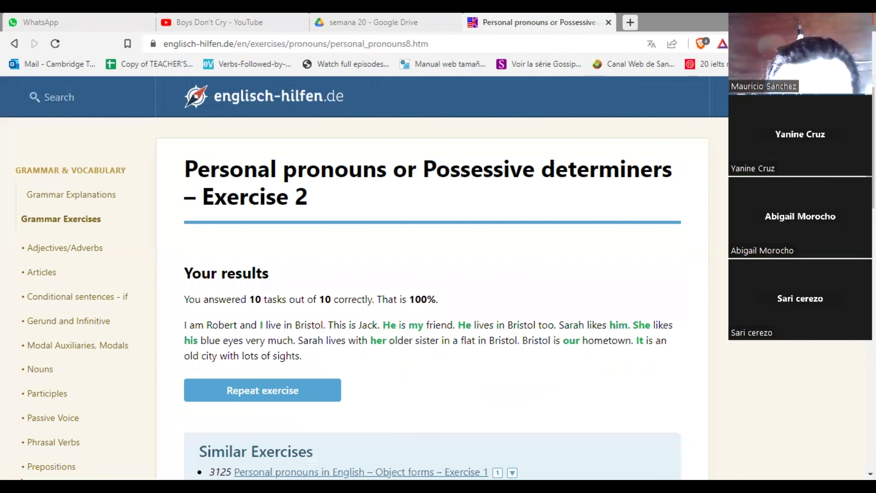
scroll(432, 277, "down", 2)
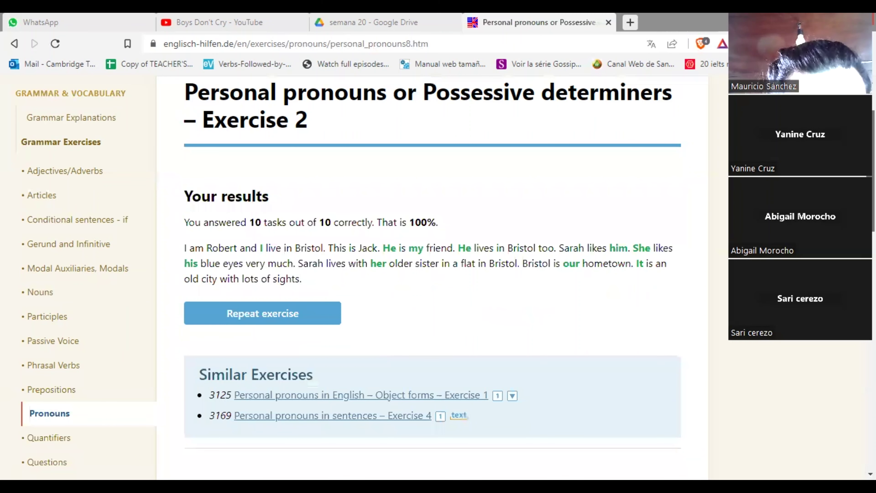
scroll(433, 276, "down", 1)
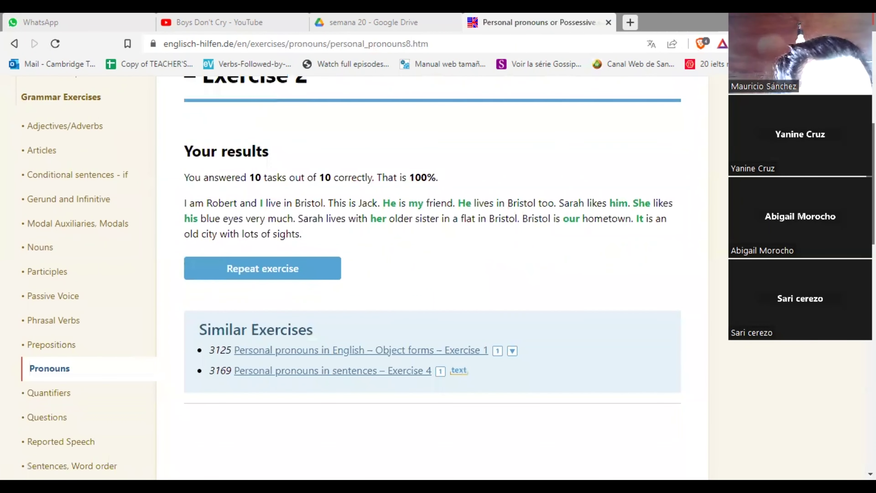
scroll(432, 276, "up", 3)
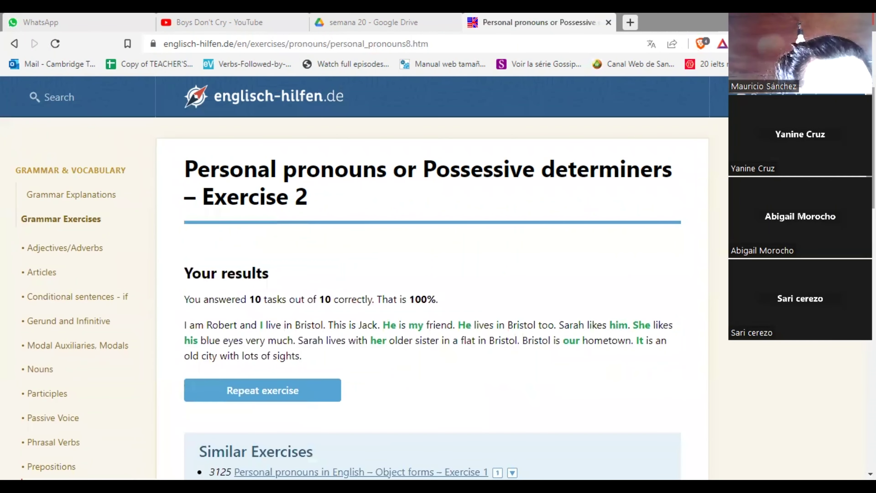
Step: Return to the list of Pronouns grammar exercises and open "Reflexive pronouns, self-pronouns – Exercise"
left_click(6, 48)
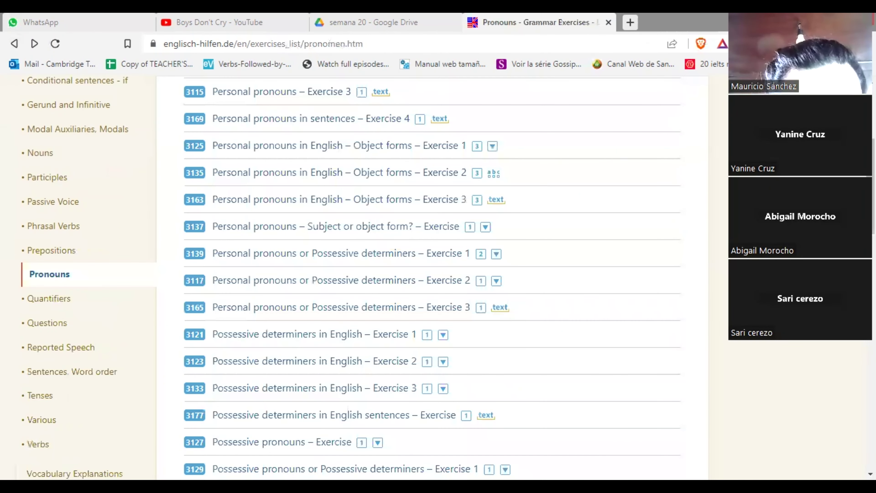
scroll(431, 277, "down", 8)
scroll(431, 276, "down", 1)
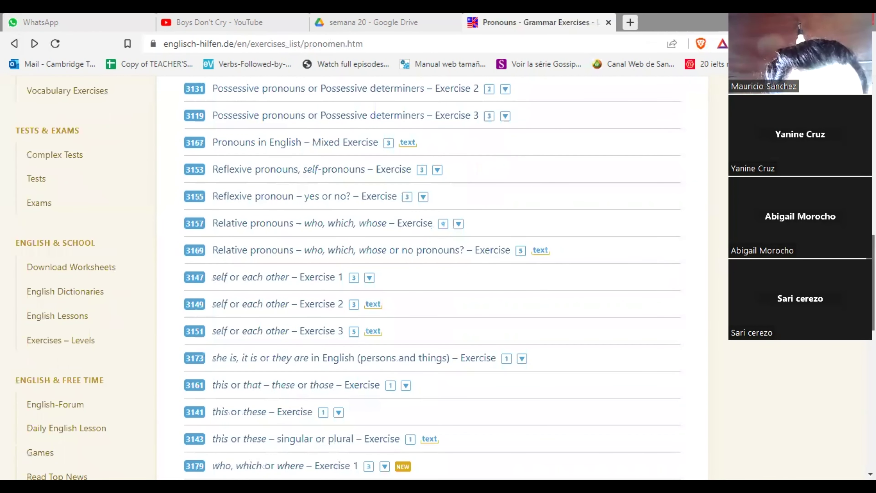
scroll(432, 276, "down", 1)
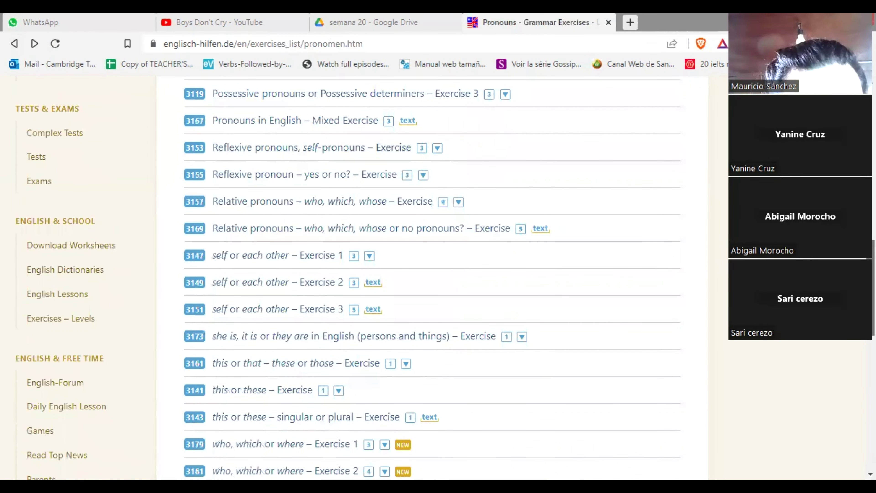
scroll(348, 279, "down", 1)
scroll(349, 281, "up", 1)
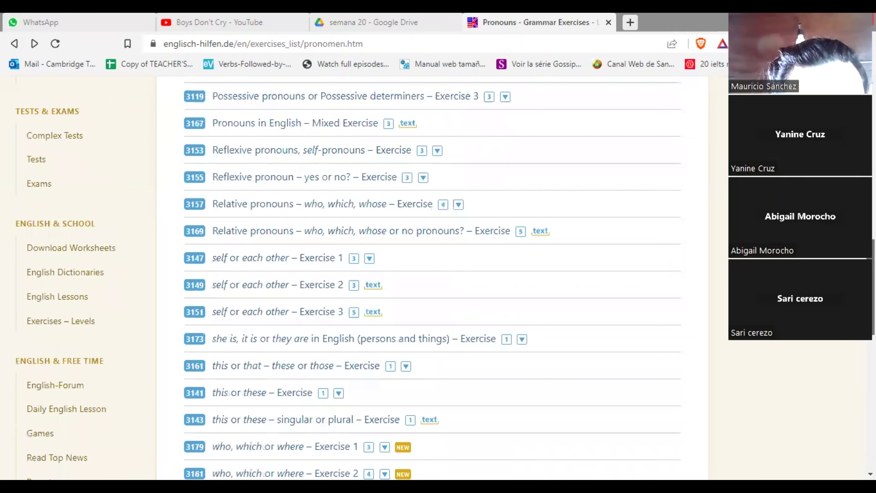
scroll(348, 279, "up", 2)
scroll(381, 276, "up", 2)
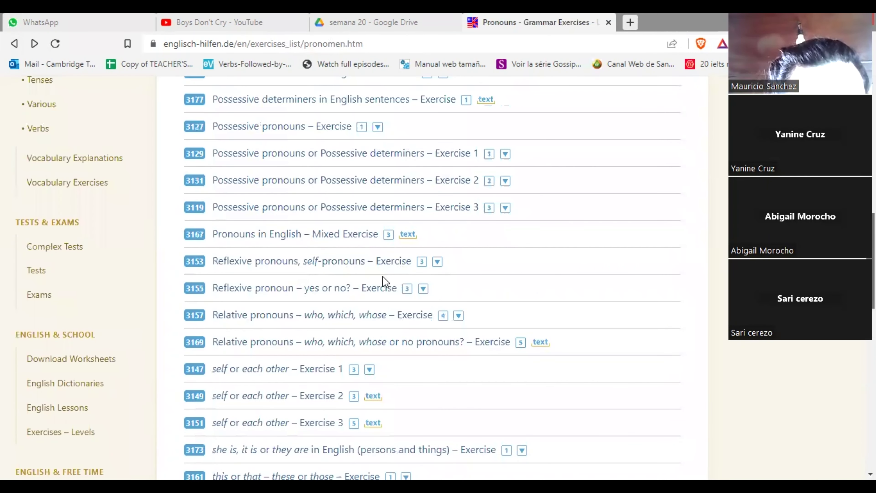
left_click(341, 271)
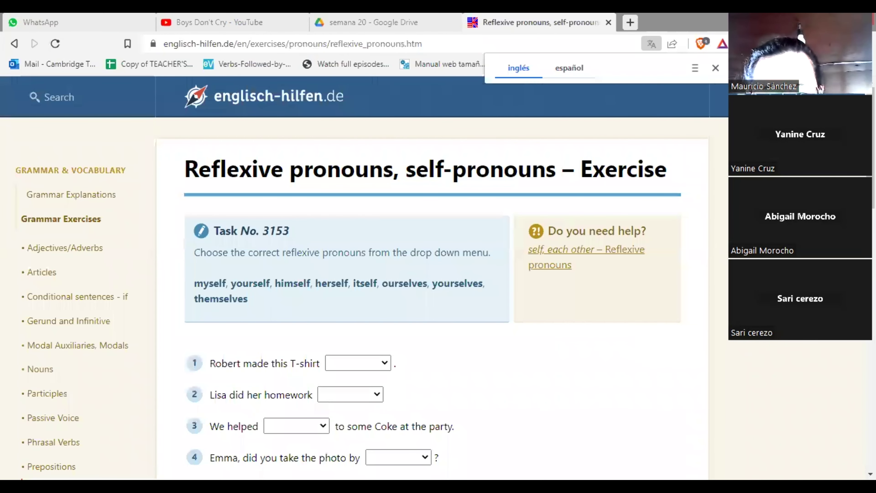
Step: Choose "himself" for sentence 1 about the T-shirt and "herself" for sentence 2 about the homework
scroll(428, 276, "down", 5)
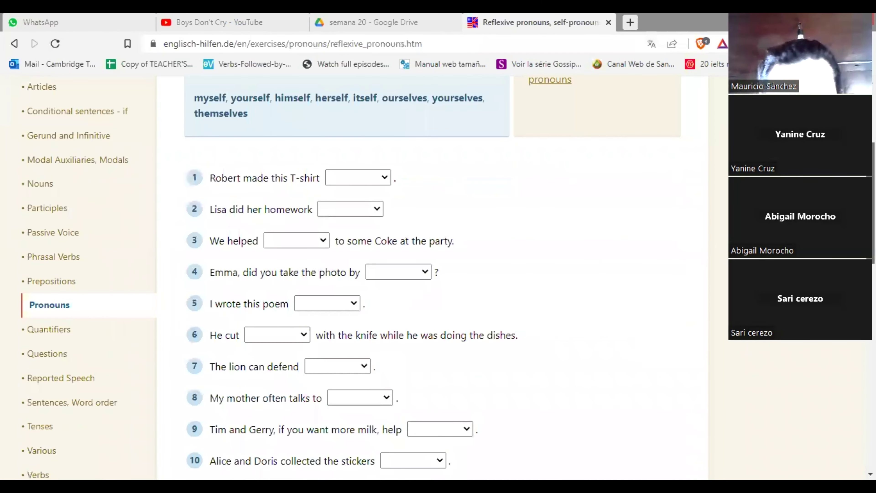
scroll(428, 276, "up", 2)
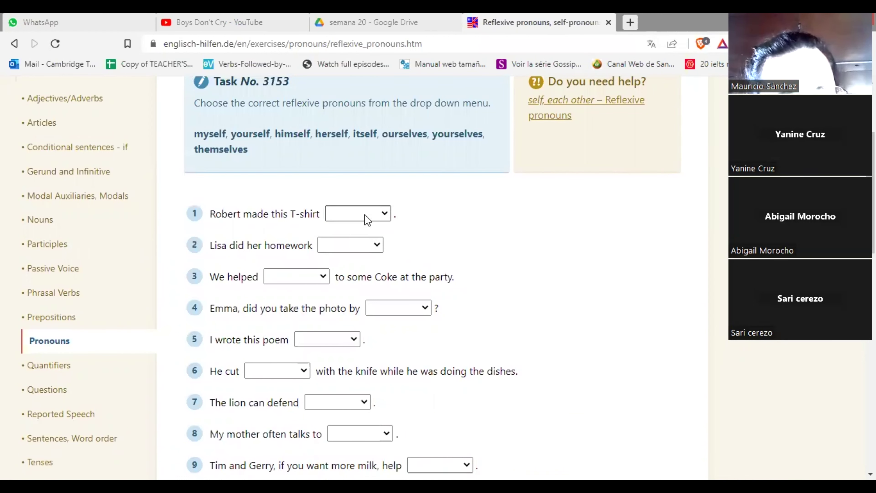
left_click(367, 221)
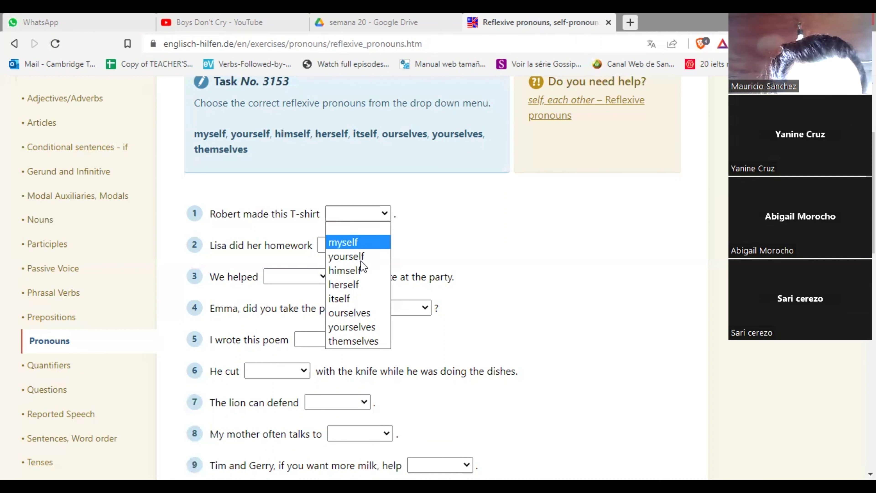
left_click(353, 270)
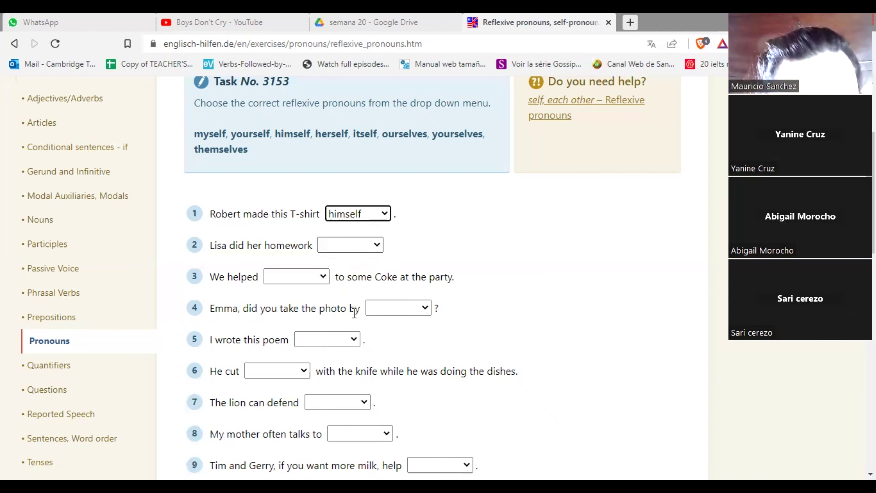
key("Tab")
key("h")
key("e")
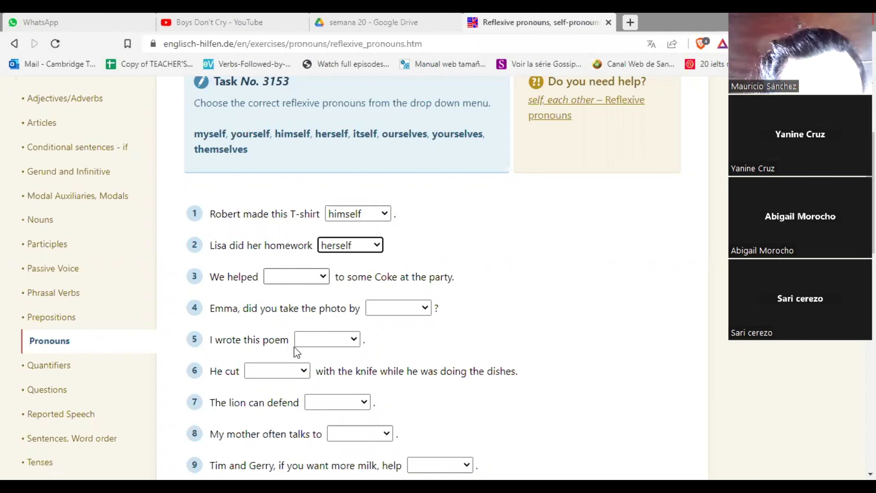
Step: Choose "ourselves" for sentence 3 about the Coke and "yourself" for sentence 4 about the photo
left_click(296, 276)
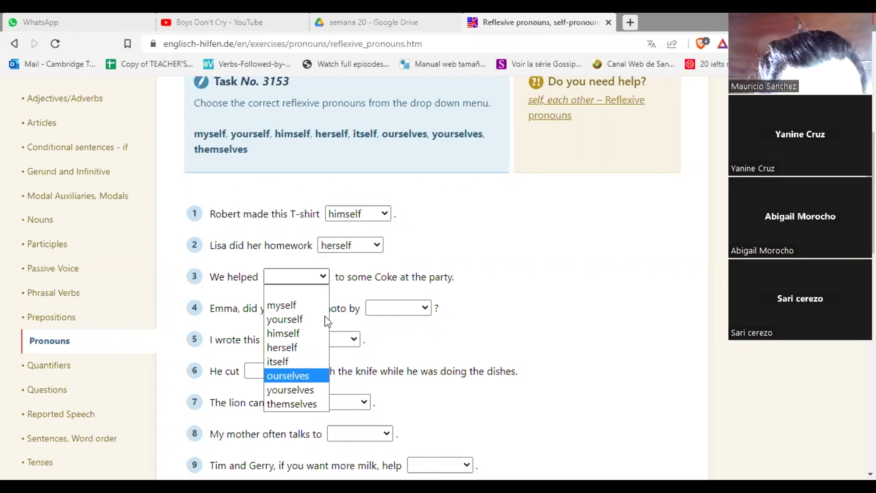
left_click(295, 375)
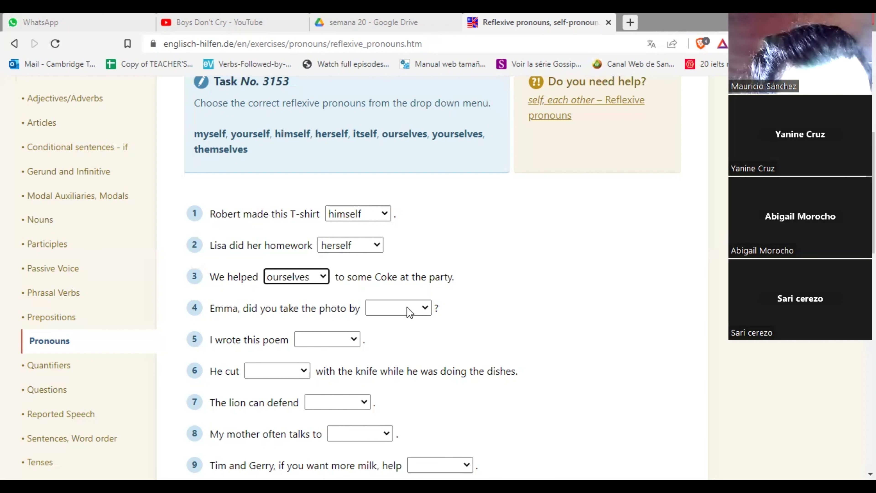
left_click(409, 313)
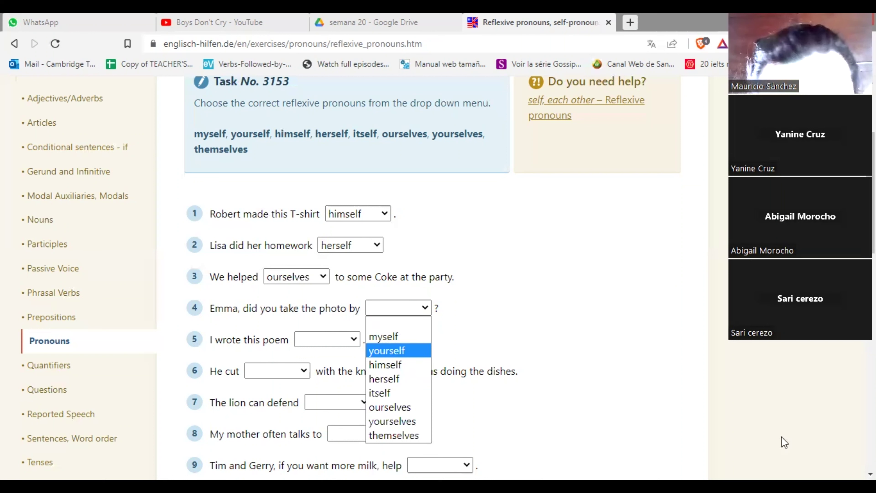
left_click(398, 352)
scroll(427, 209, "down", 3)
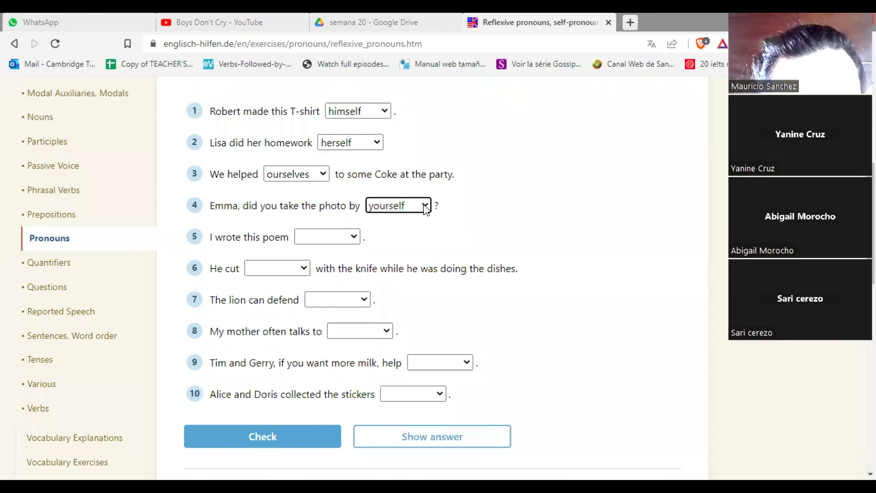
left_click(426, 207)
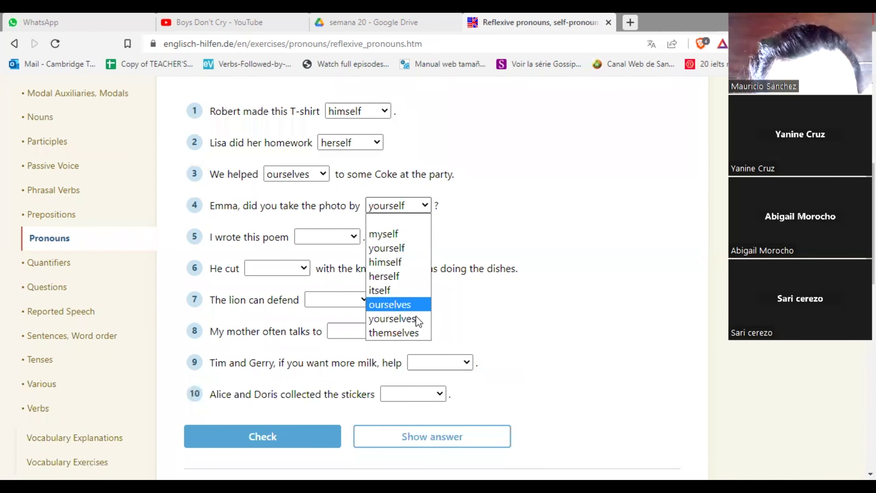
left_click(426, 208)
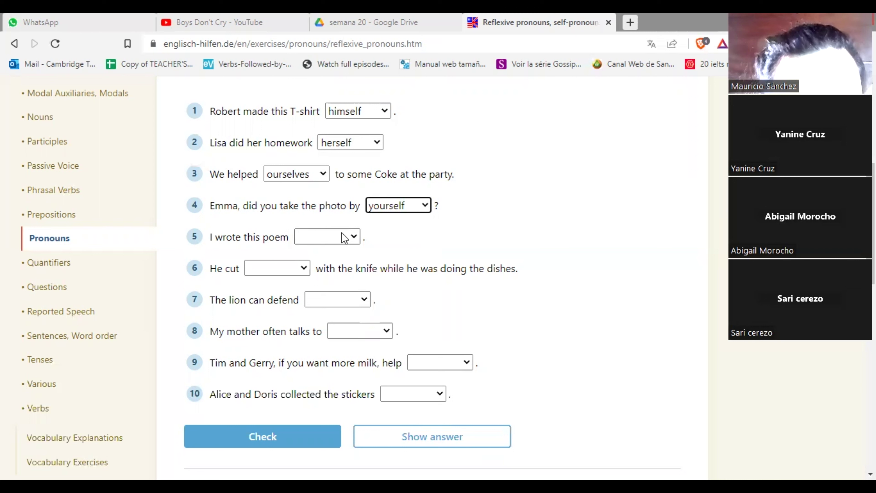
Step: Choose "myself" for sentence 5 about the poem and "himself" for sentence 6 about the knife
left_click(327, 237)
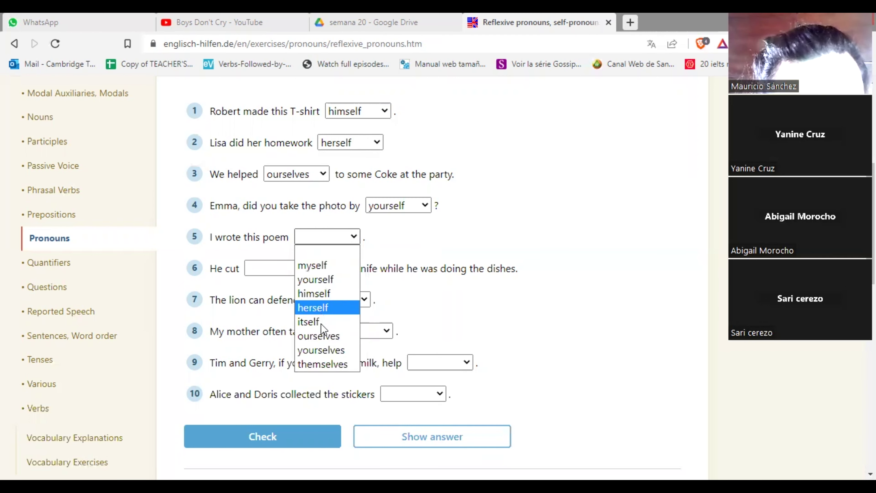
left_click(326, 266)
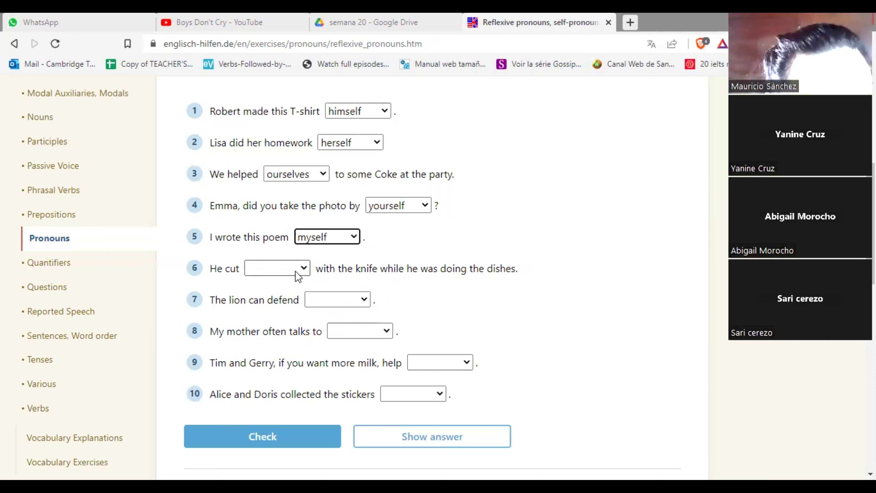
left_click(282, 326)
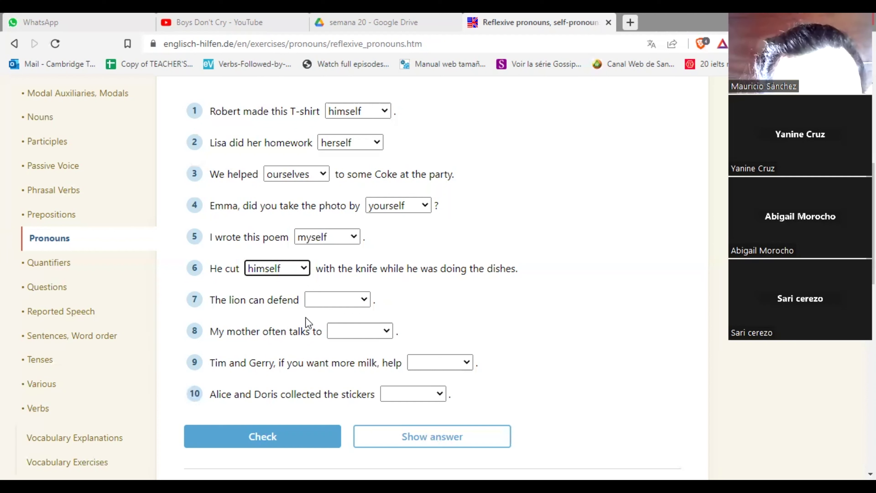
Step: Choose "itself" for sentence 7 about the lion and "herself" for sentence 8 about the mother
left_click(333, 296)
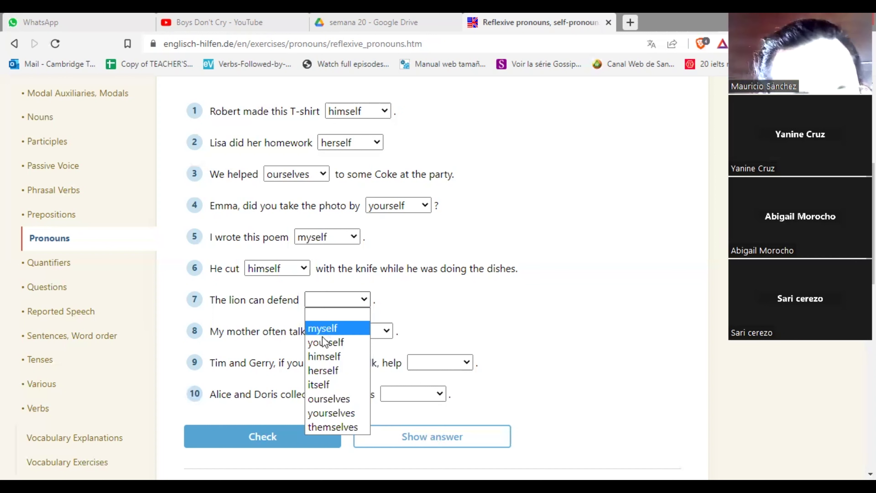
left_click(320, 385)
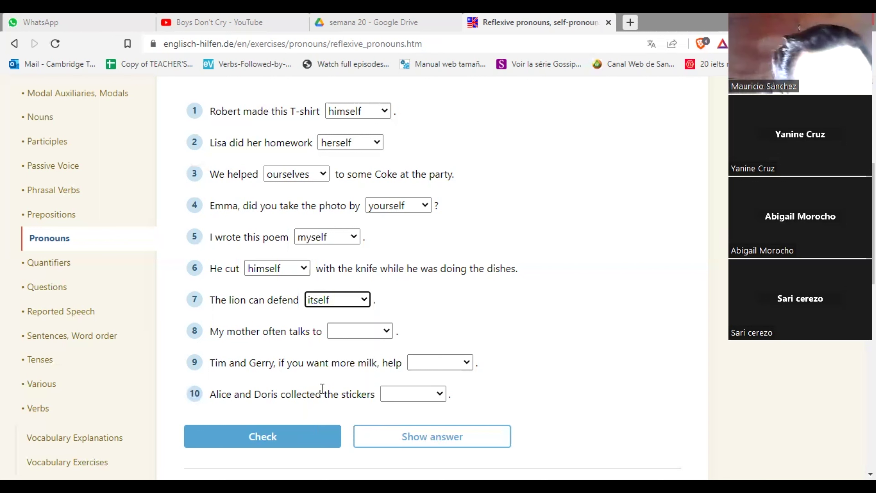
left_click(356, 332)
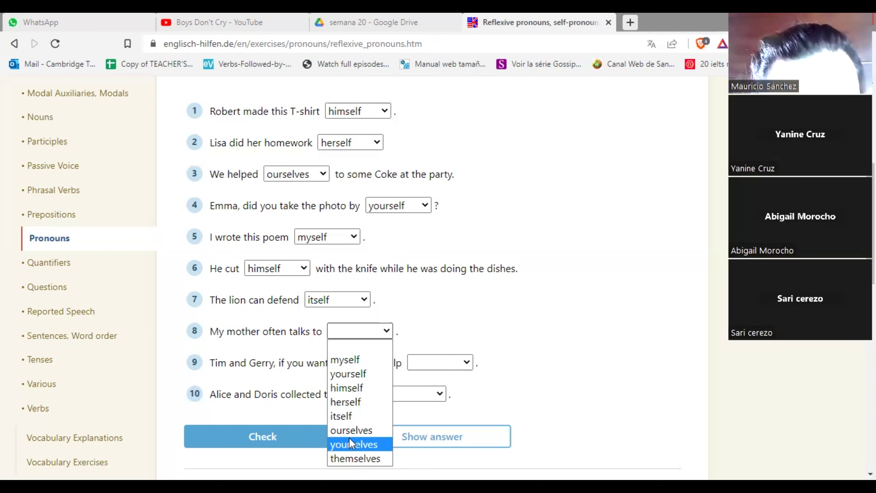
left_click(347, 407)
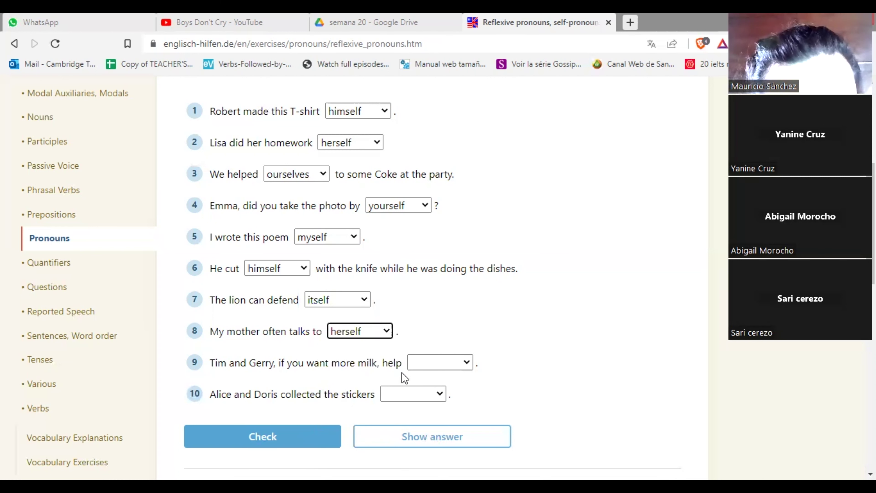
Step: Choose "ourselves" for sentence 9 about helping with more milk
left_click(438, 362)
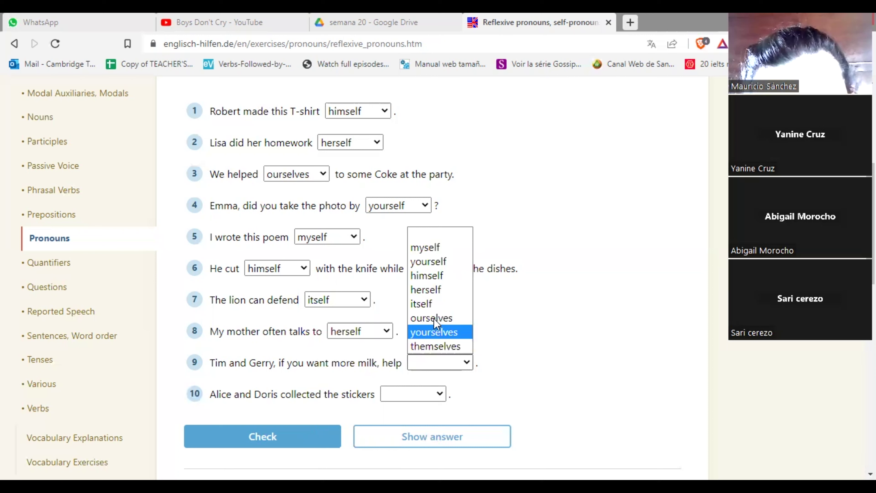
key("Down")
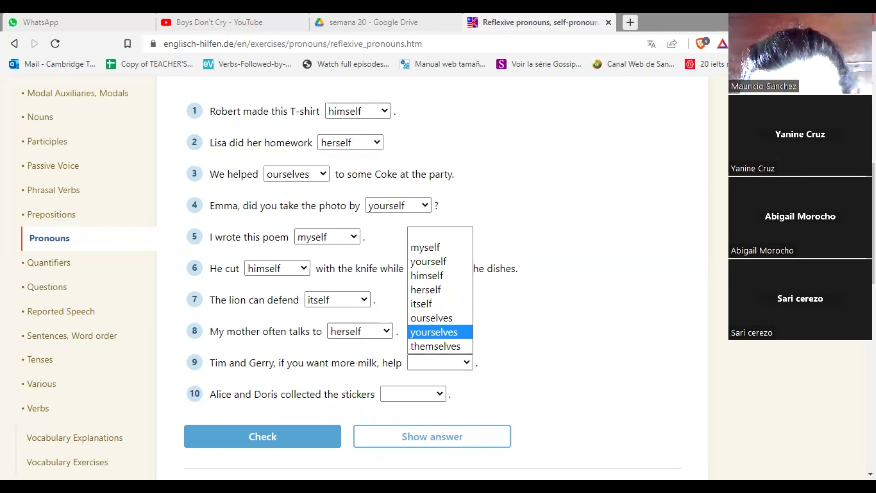
key("Escape")
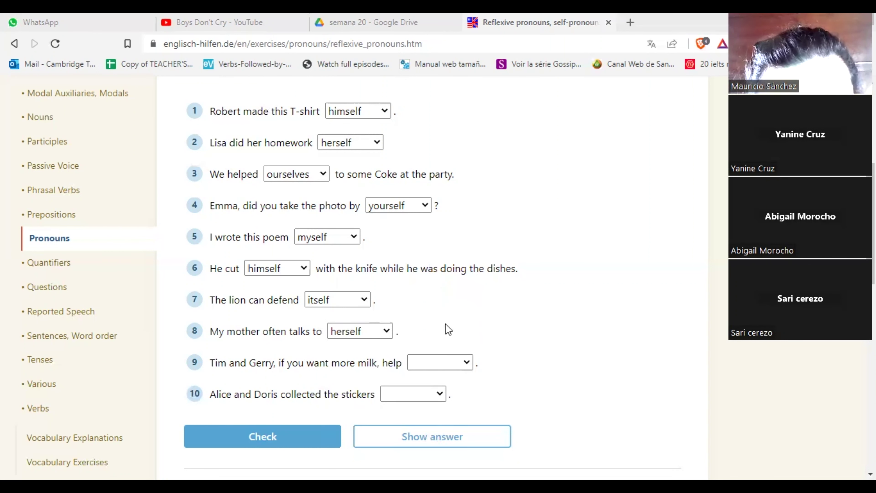
key("space")
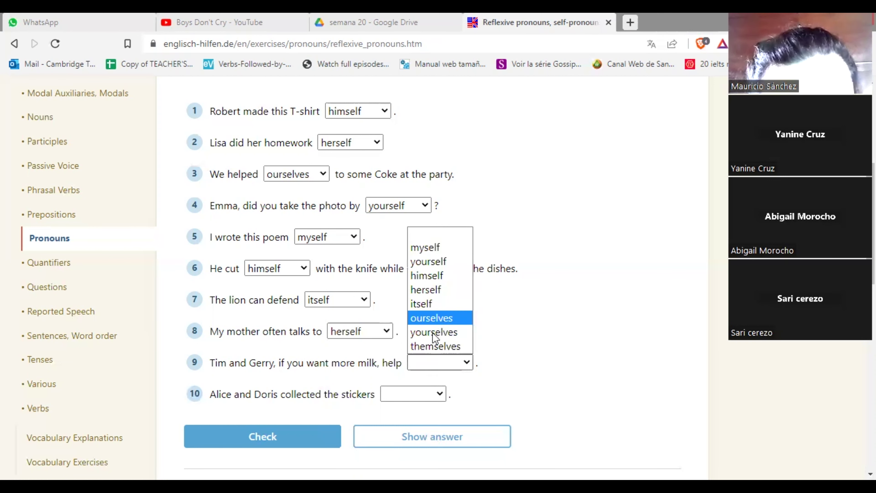
key("Return")
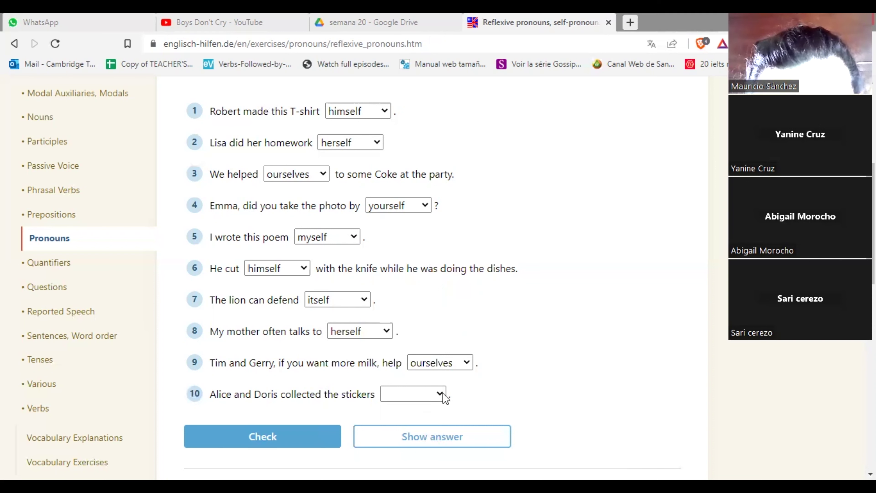
Step: Choose "themselves" for sentence 10 about the stickers and check the answers of the whole exercise
left_click(431, 394)
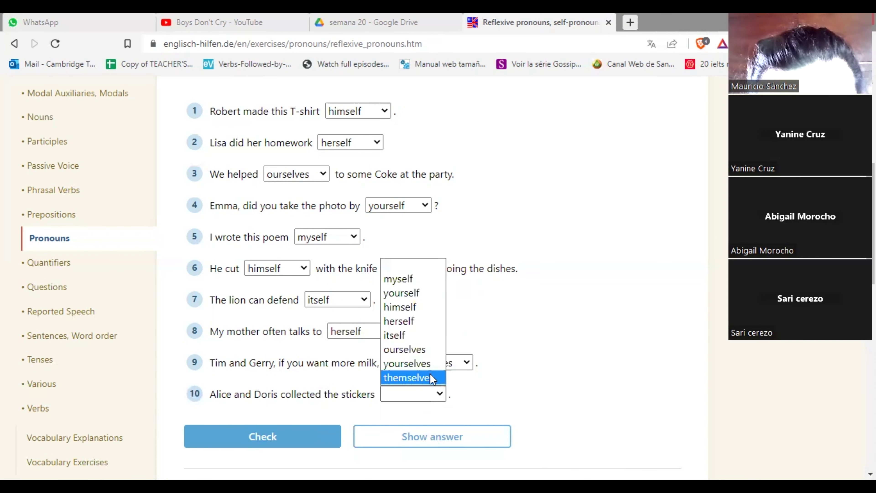
left_click(303, 435)
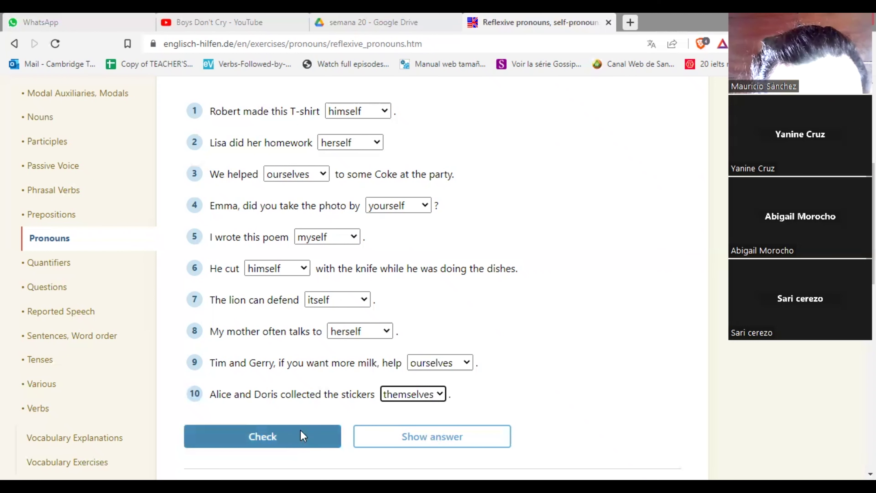
left_click(303, 435)
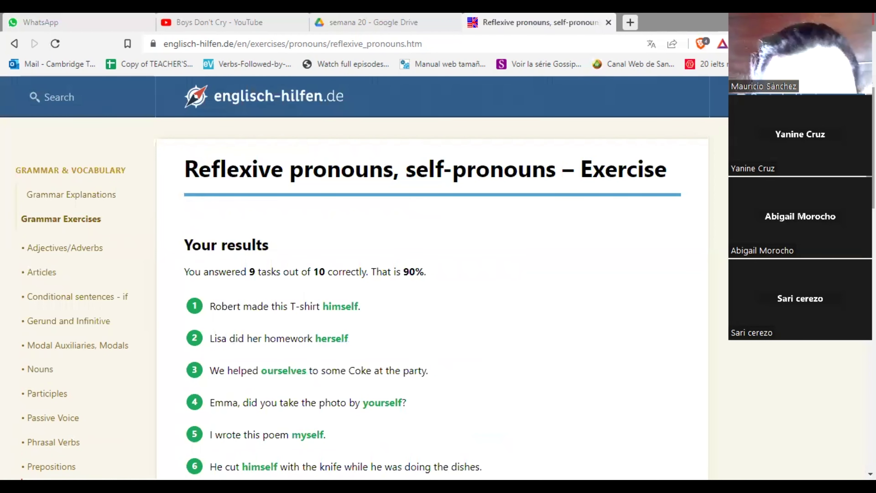
Step: Review the results of the reflexive pronouns exercise, examining the correction given for sentence 9
scroll(432, 277, "down", 3)
scroll(431, 276, "down", 4)
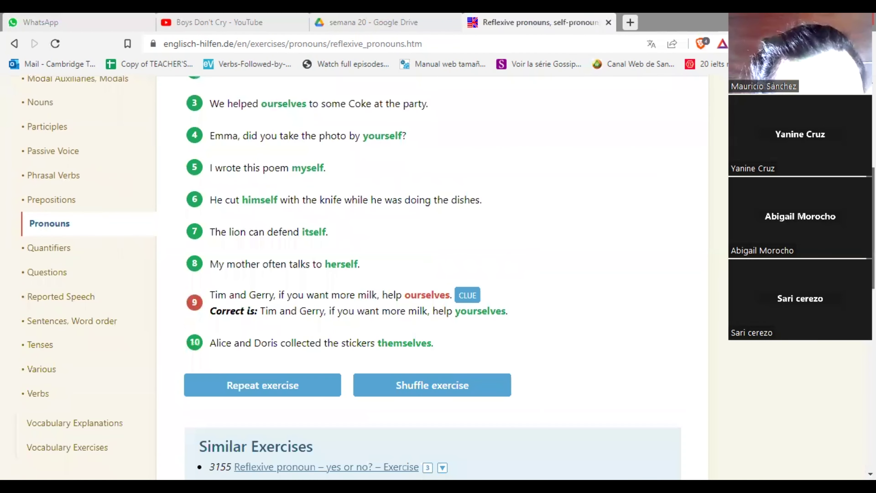
scroll(431, 276, "down", 1)
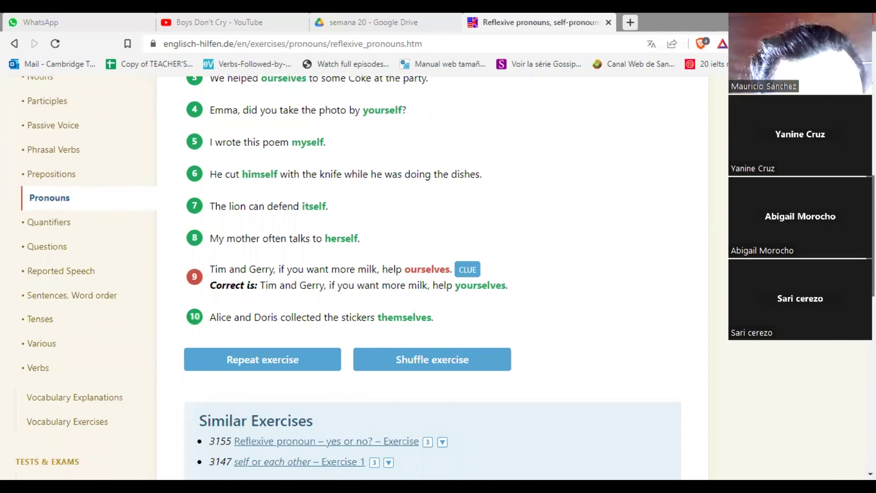
scroll(431, 276, "down", 1)
scroll(431, 276, "down", 1)
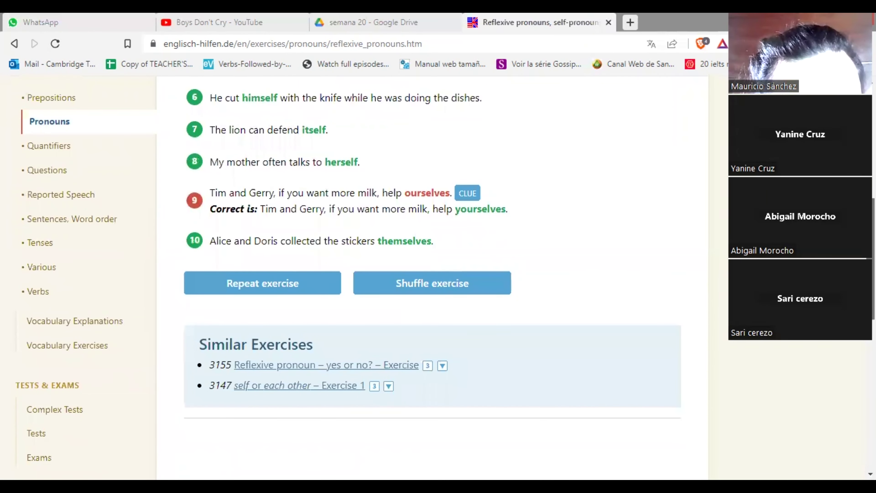
scroll(431, 276, "up", 1)
scroll(431, 276, "up", 1)
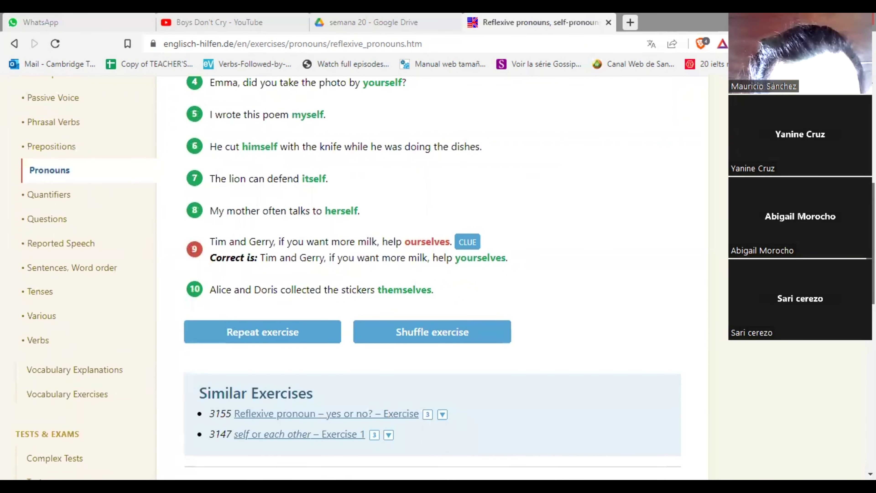
scroll(431, 277, "up", 2)
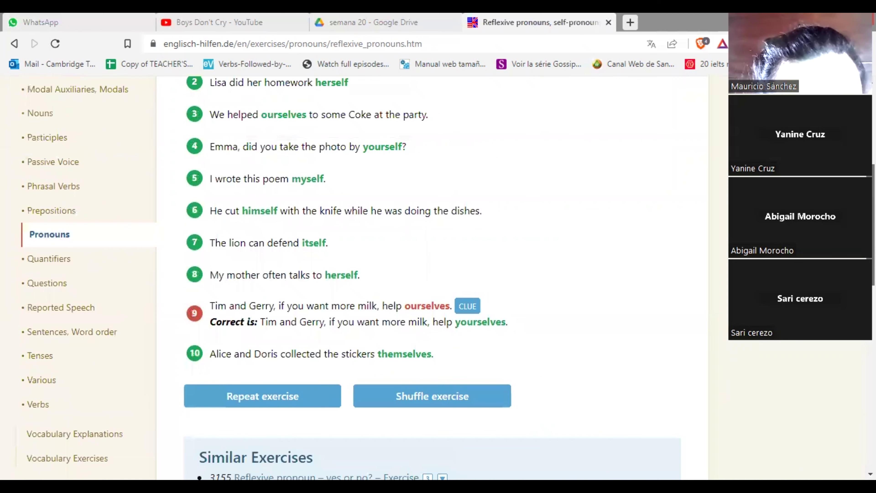
scroll(431, 276, "down", 1)
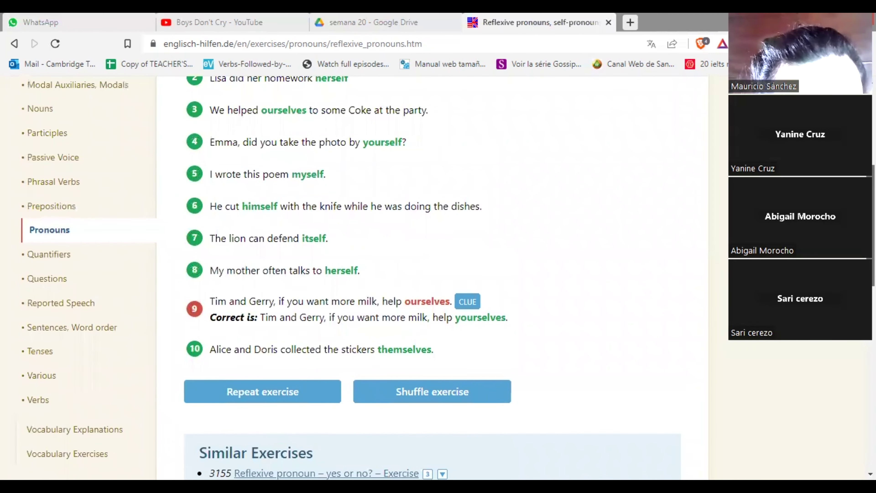
scroll(431, 276, "down", 1)
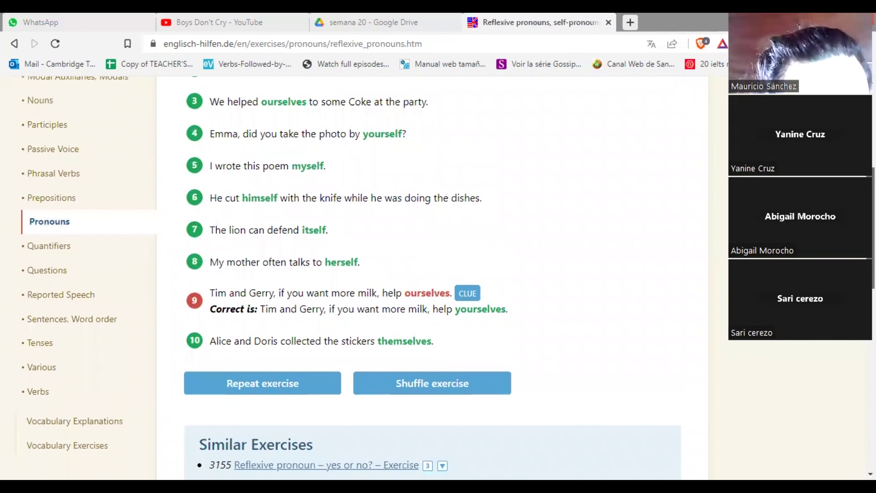
Step: Open the similar exercise "self or each other – Exercise 1" and look through its sentences
scroll(432, 276, "down", 4)
scroll(320, 301, "down", 1)
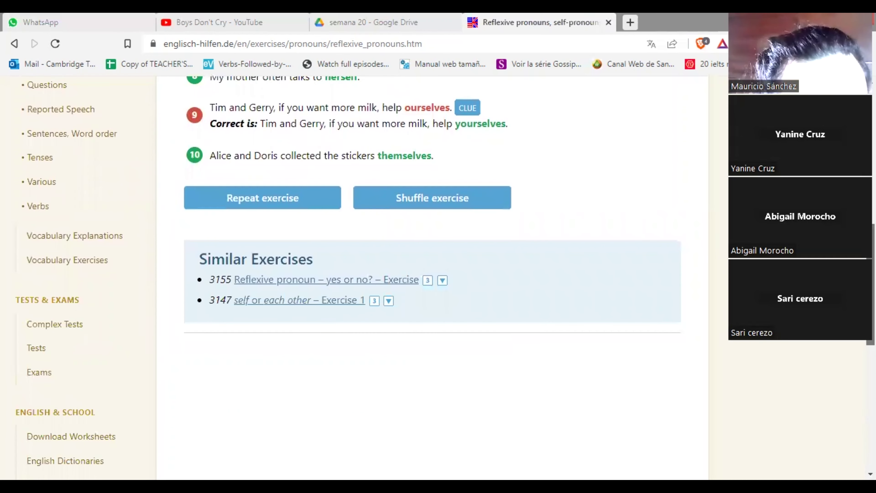
left_click(320, 301)
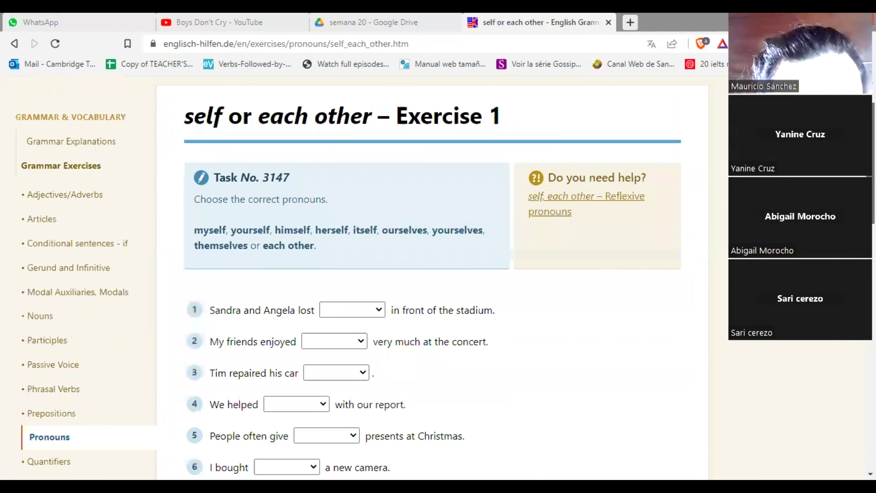
scroll(432, 276, "down", 4)
scroll(431, 276, "down", 8)
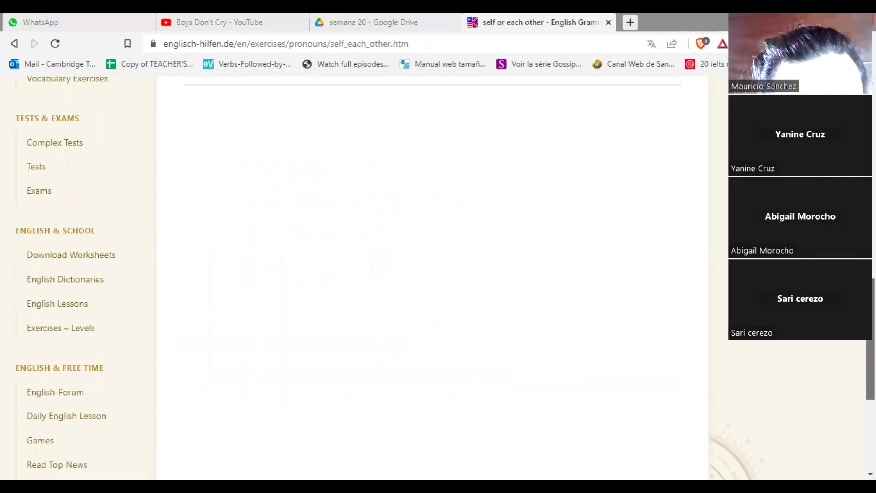
scroll(505, 231, "down", 5)
scroll(280, 130, "up", 11)
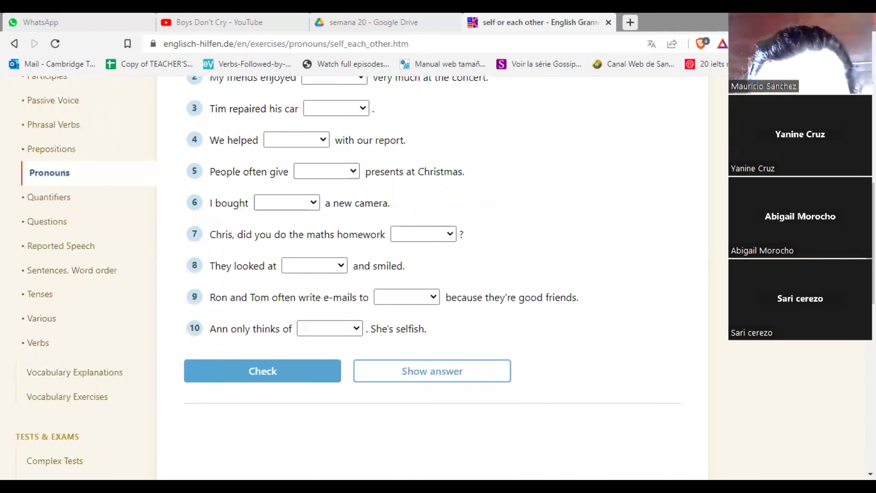
Step: Return to the reflexive pronouns results and open the similar exercise "Reflexive pronoun – yes or no? – Exercise"
key("alt+Left")
scroll(428, 259, "down", 1)
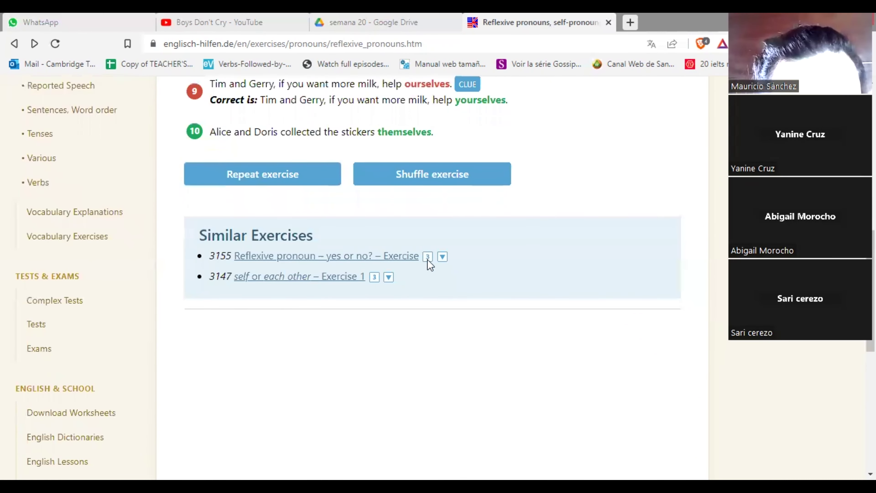
left_click(417, 263)
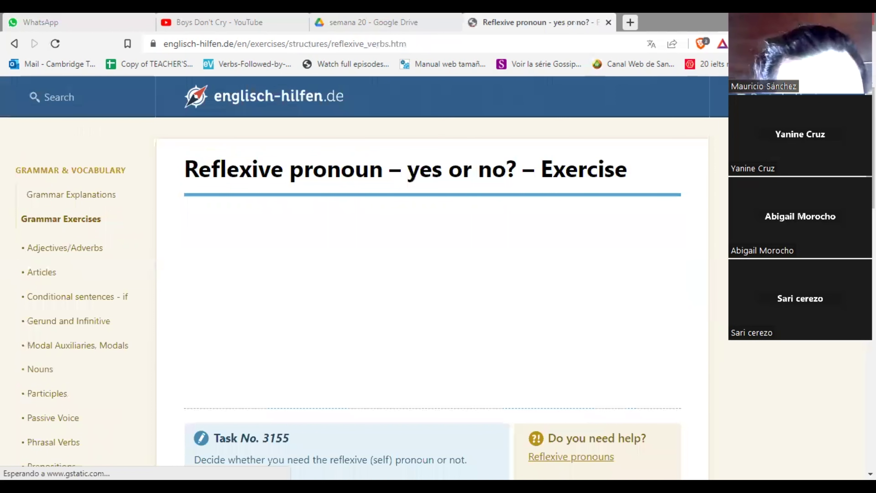
scroll(431, 276, "down", 3)
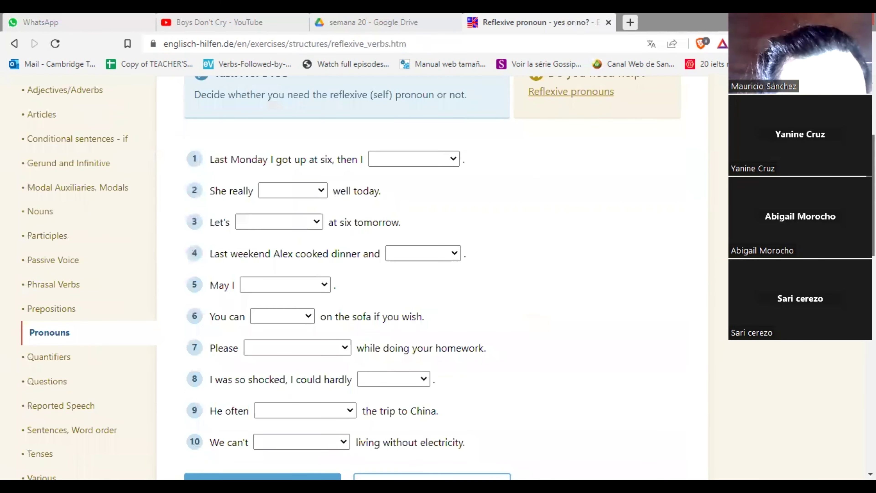
Step: View the answer options for sentence 1 about last Monday without choosing one
left_click(404, 154)
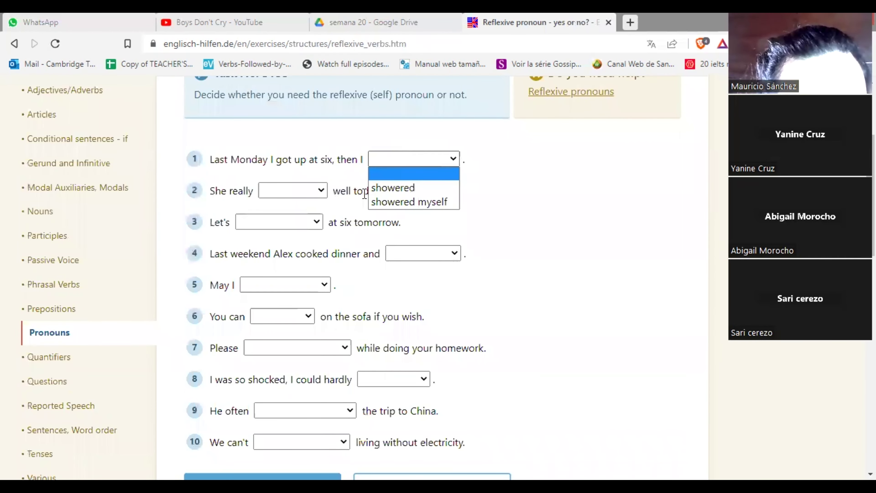
left_click(321, 190)
left_click(480, 181)
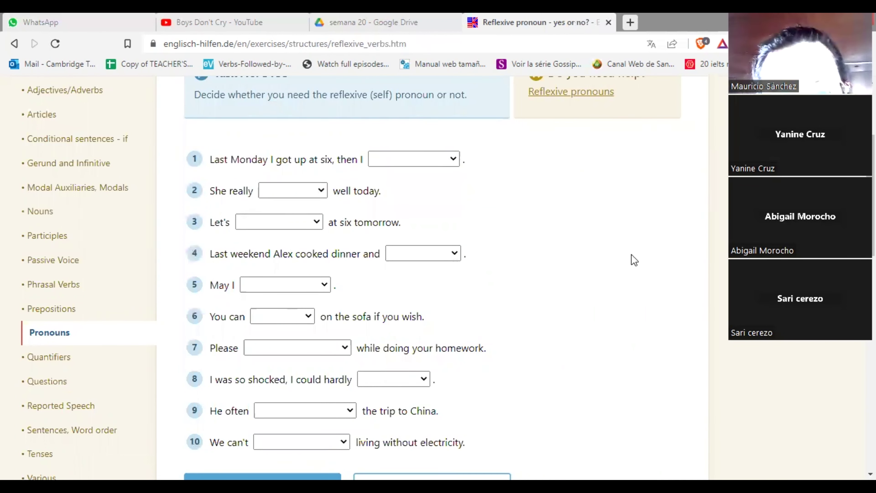